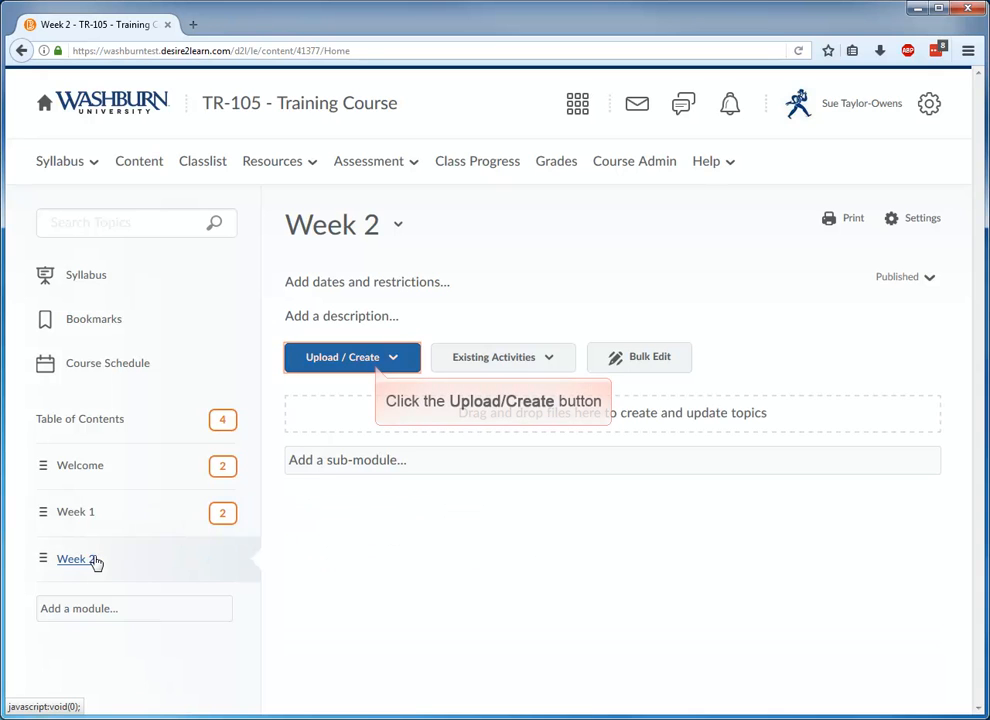
# Step: Create a new quiz titled "Quiz 1: Chapters 4-6" in the Week 2 module and publish it
pyautogui.click(374, 360)
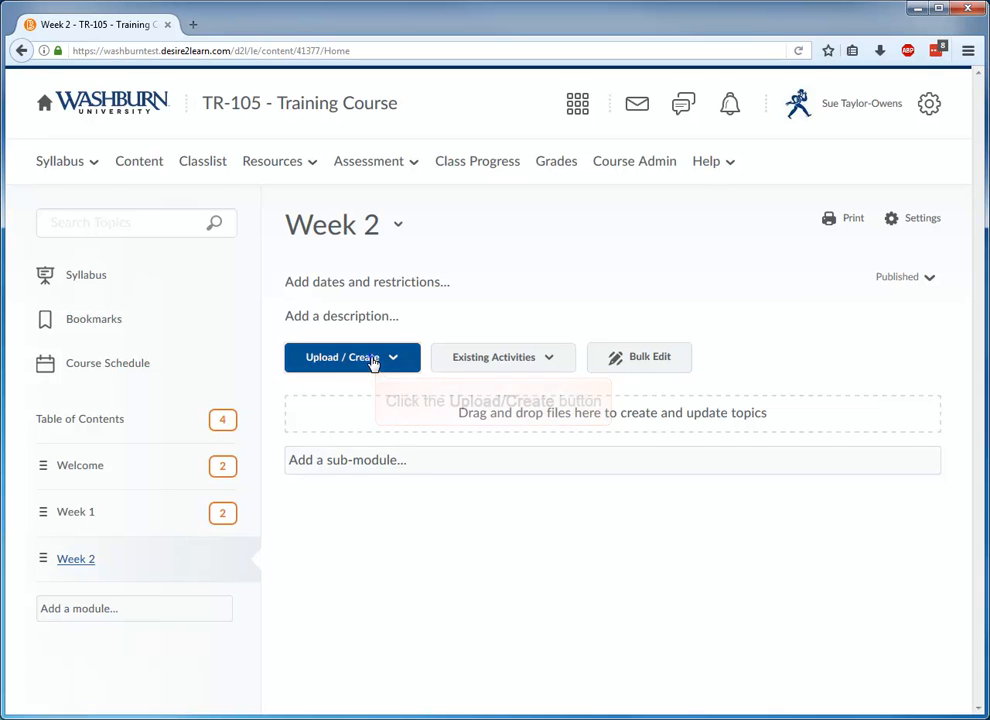
pyautogui.click(980, 675)
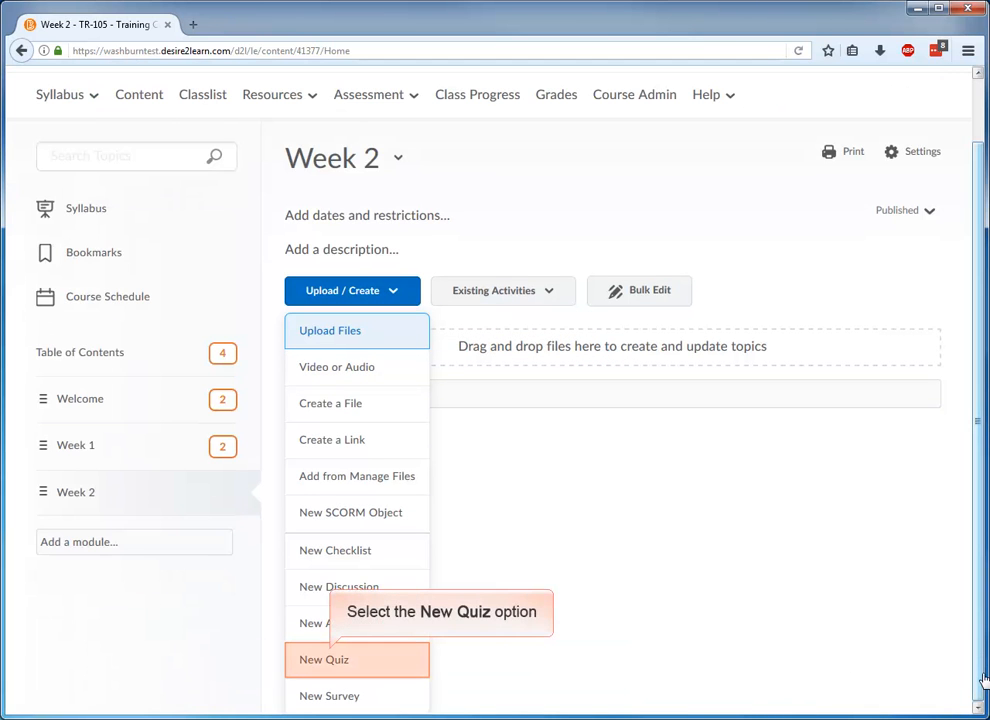
pyautogui.click(390, 662)
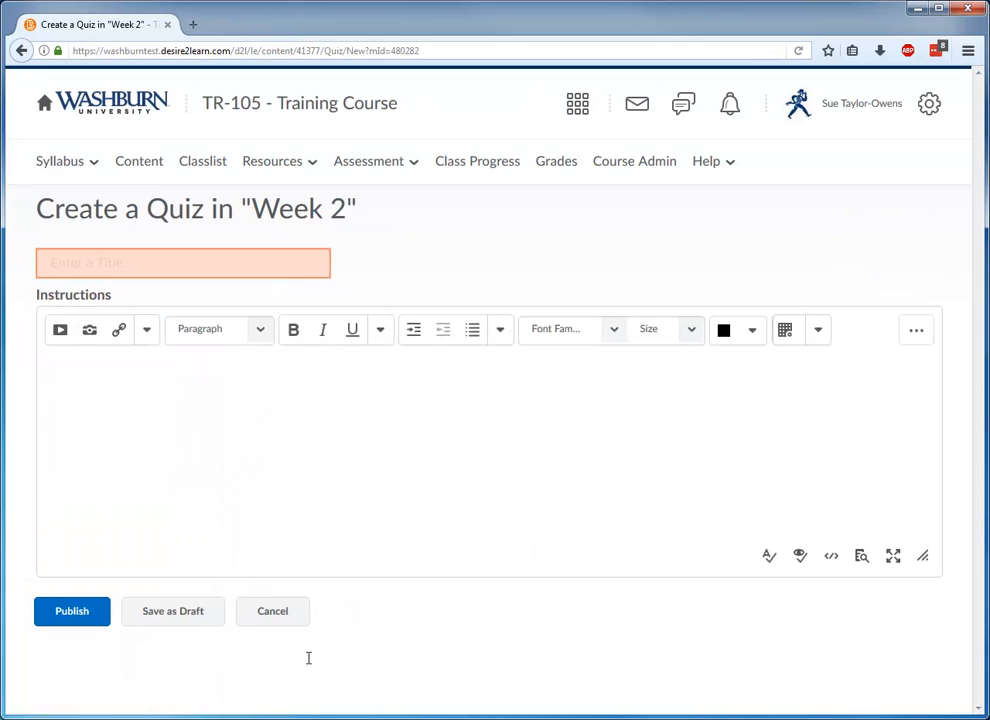
pyautogui.click(194, 260)
pyautogui.write('Quiz 1: Chapters 4-6')
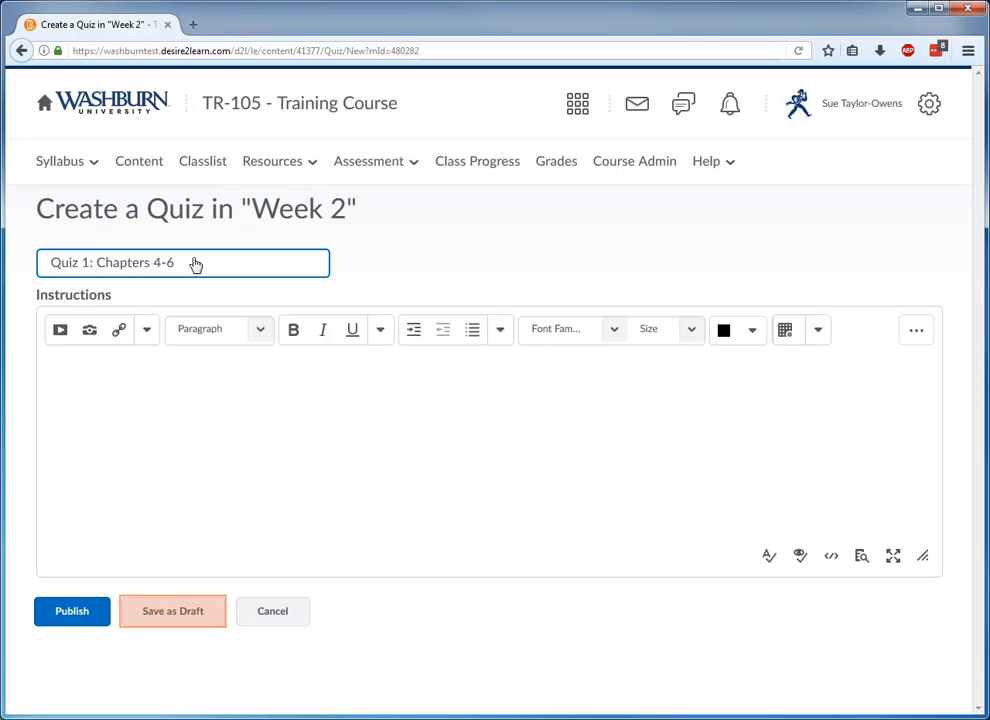
pyautogui.click(95, 618)
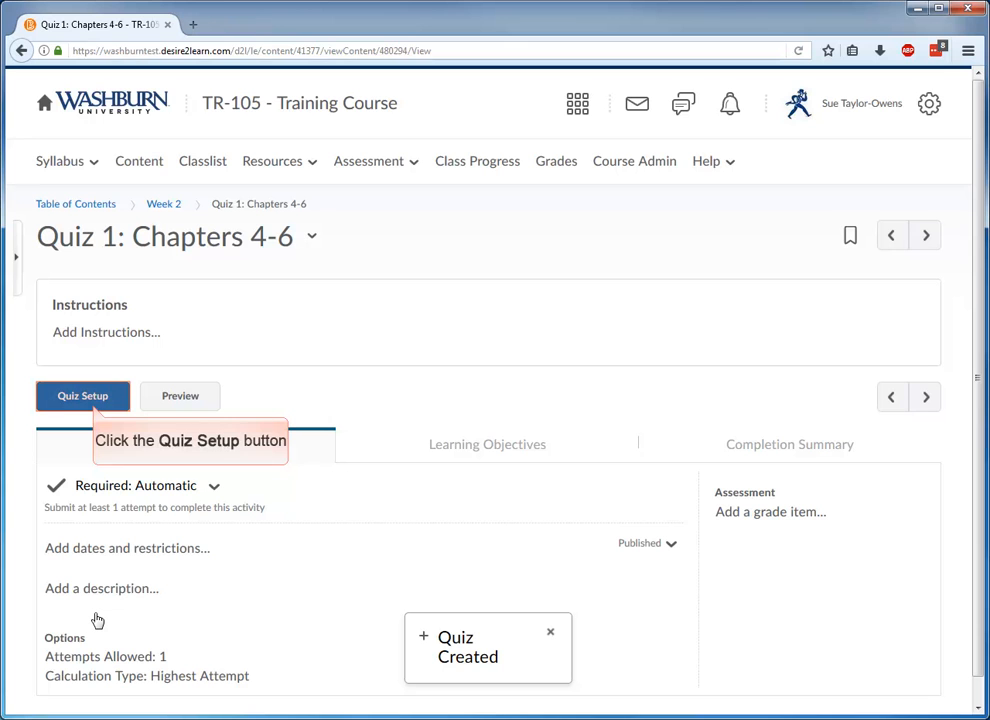
# Step: Add a true or false question to the quiz reading "This is the best course ever!" with True as the correct answer, and save it
pyautogui.click(82, 400)
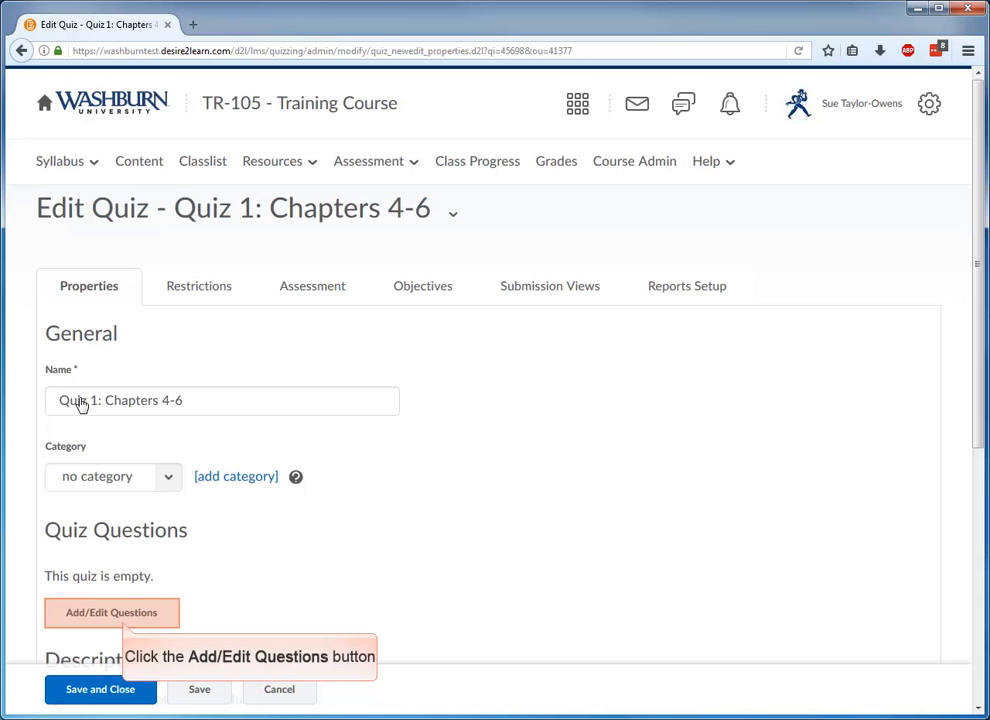
pyautogui.click(107, 614)
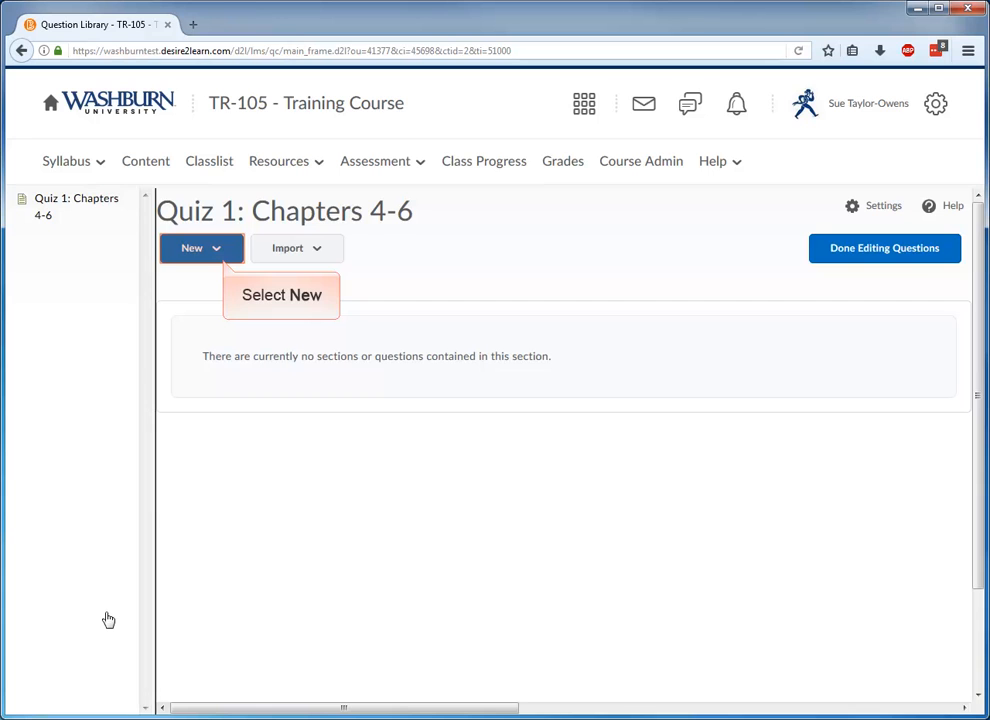
pyautogui.click(224, 259)
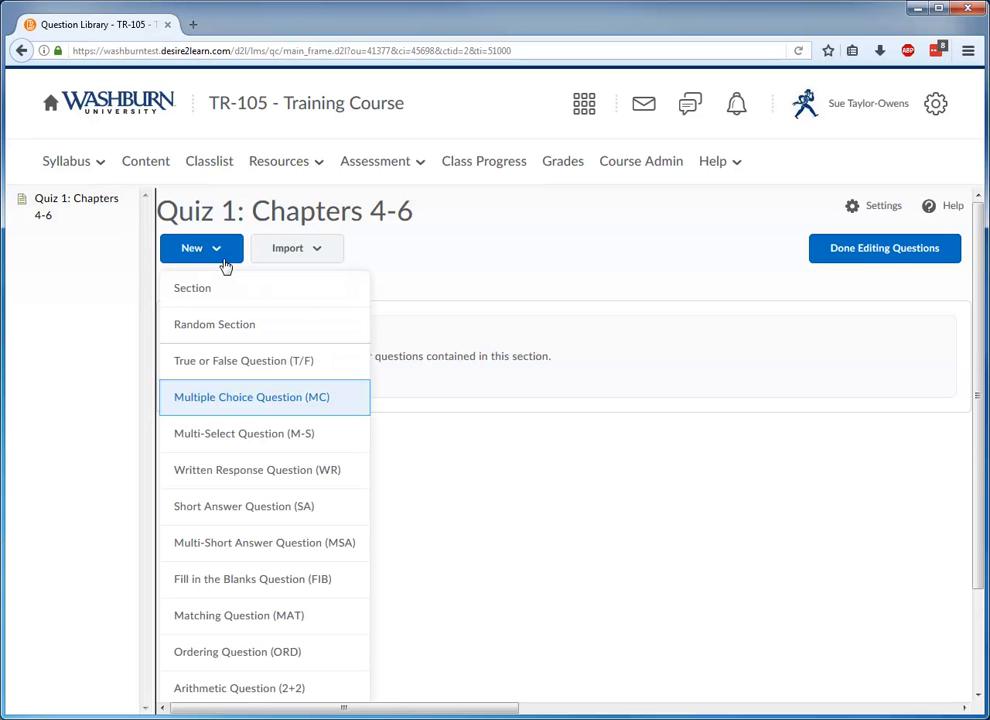
pyautogui.click(222, 362)
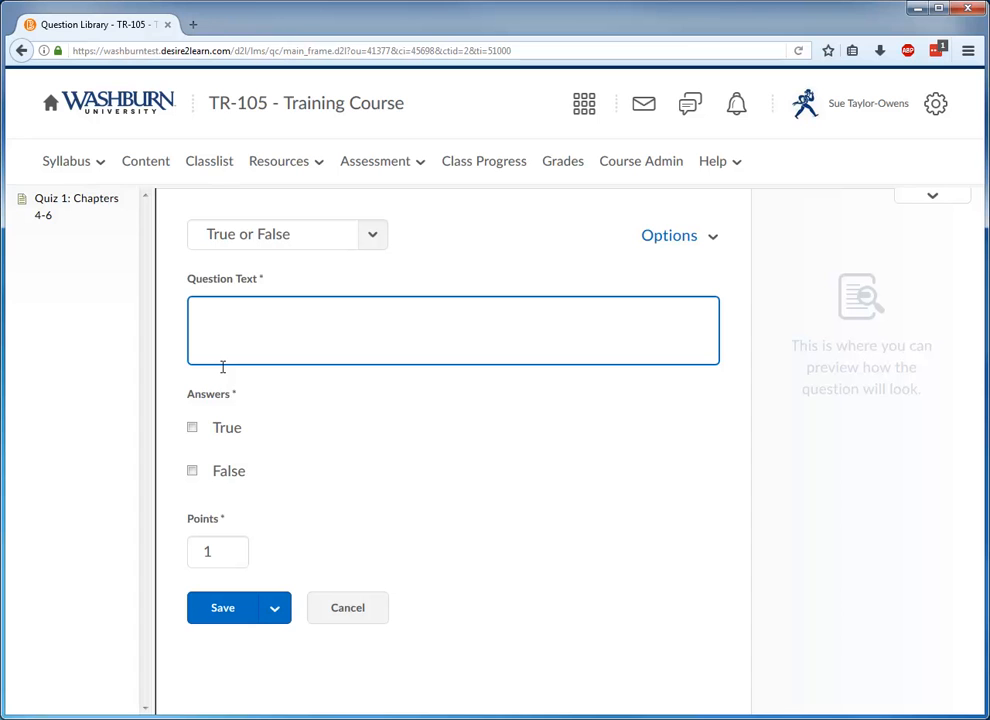
pyautogui.click(287, 309)
pyautogui.write('This is the best course ever!')
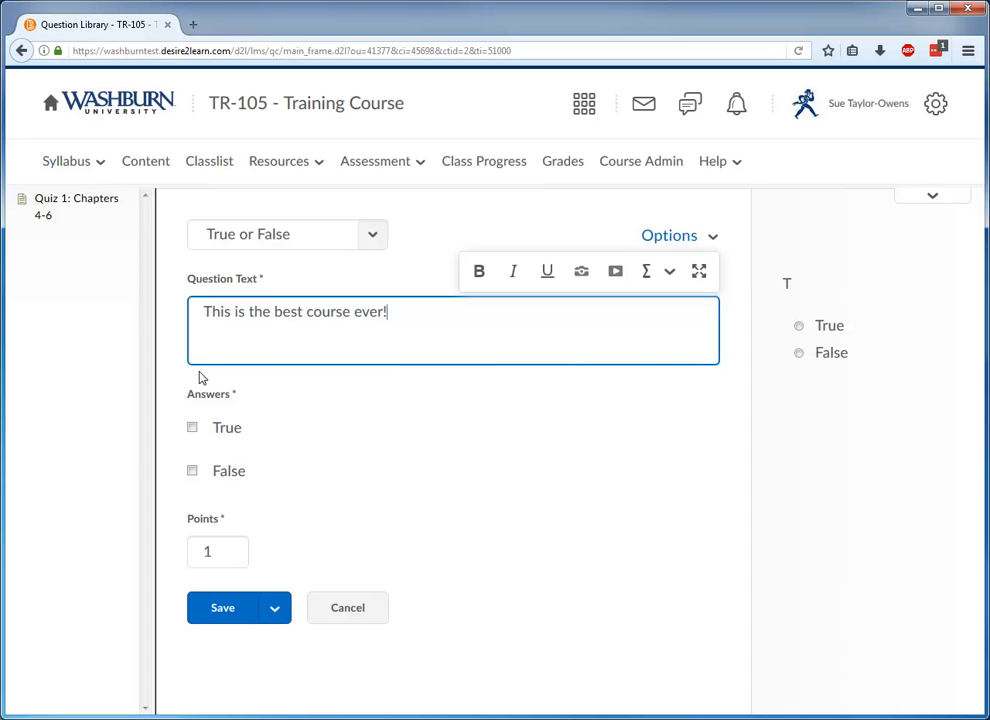
pyautogui.click(192, 428)
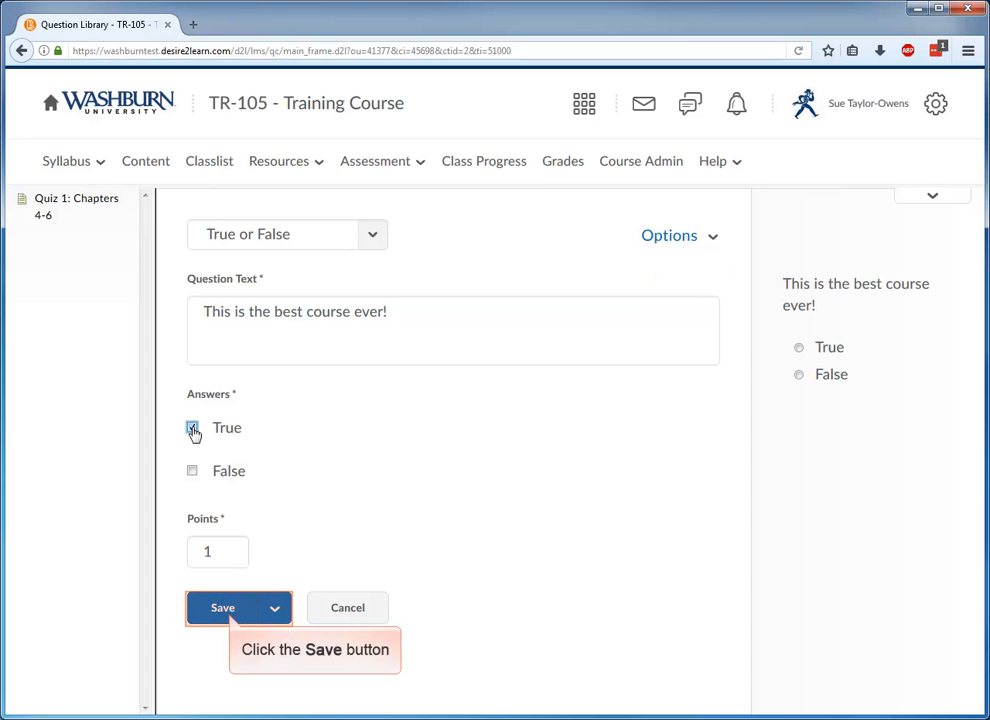
pyautogui.click(217, 610)
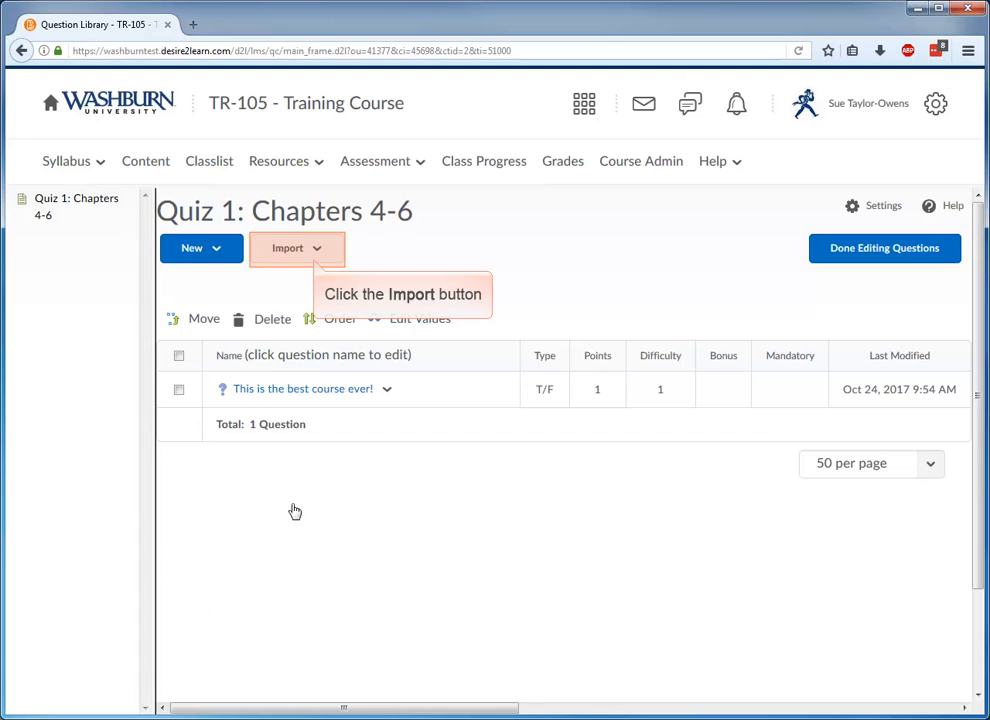
# Step: Browse the question library, check its source, filter and sort choices, and import the entire Chapter One section into the quiz
pyautogui.click(315, 252)
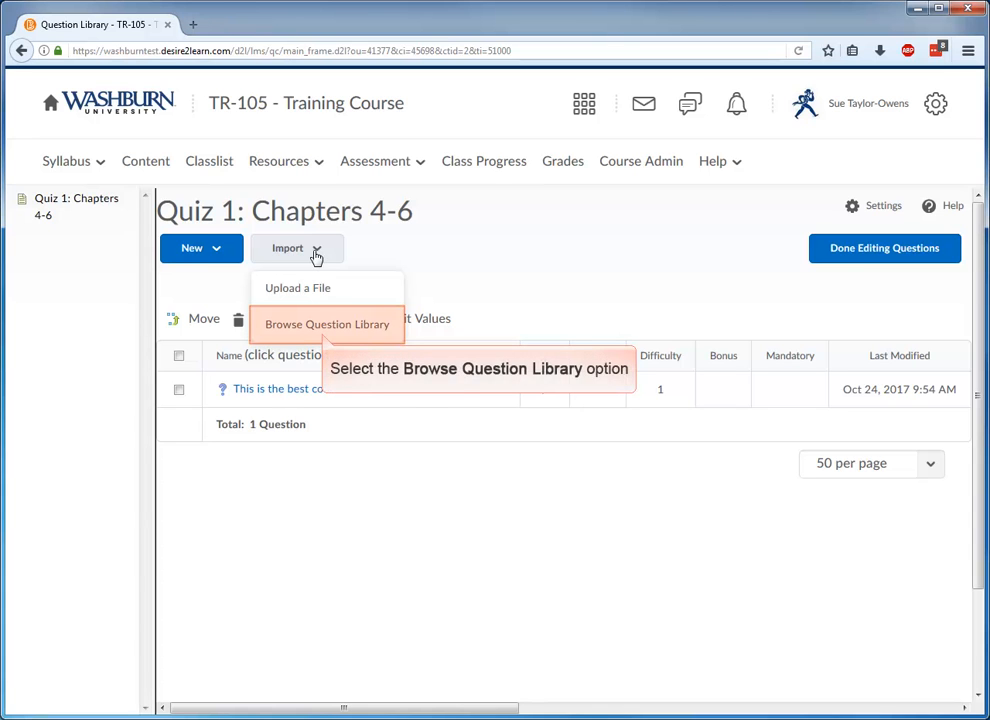
pyautogui.click(312, 326)
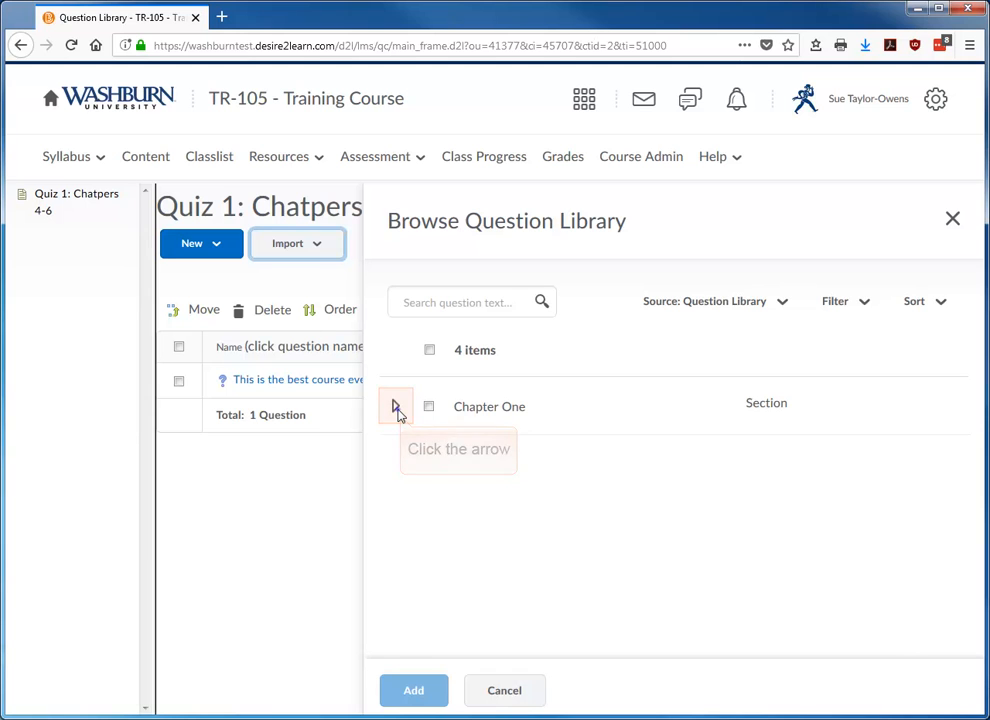
pyautogui.click(396, 408)
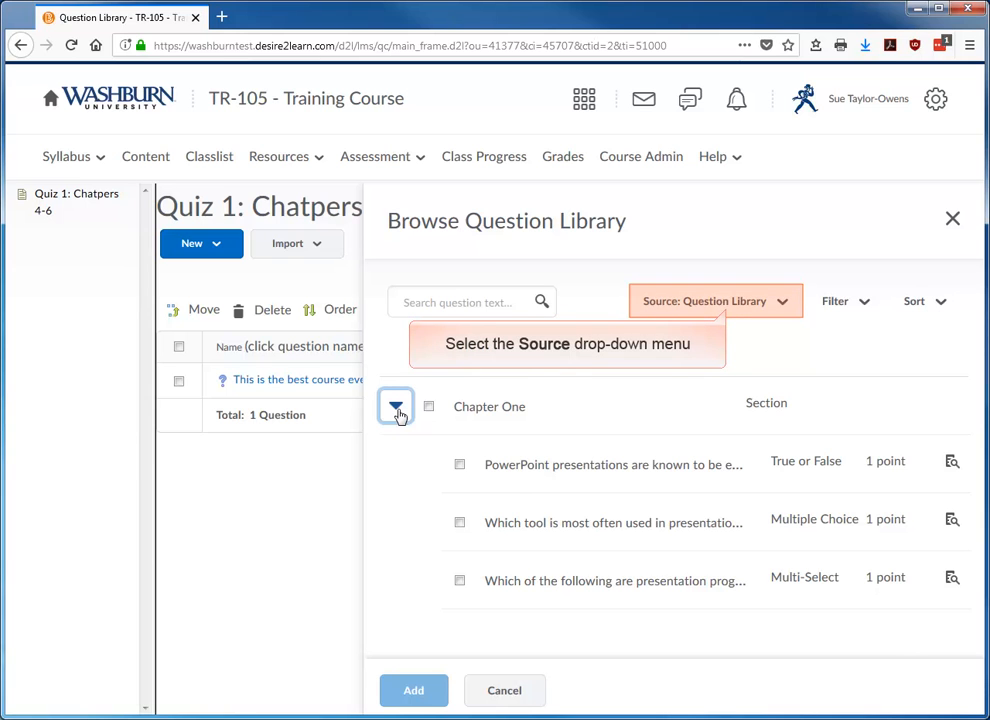
pyautogui.click(760, 304)
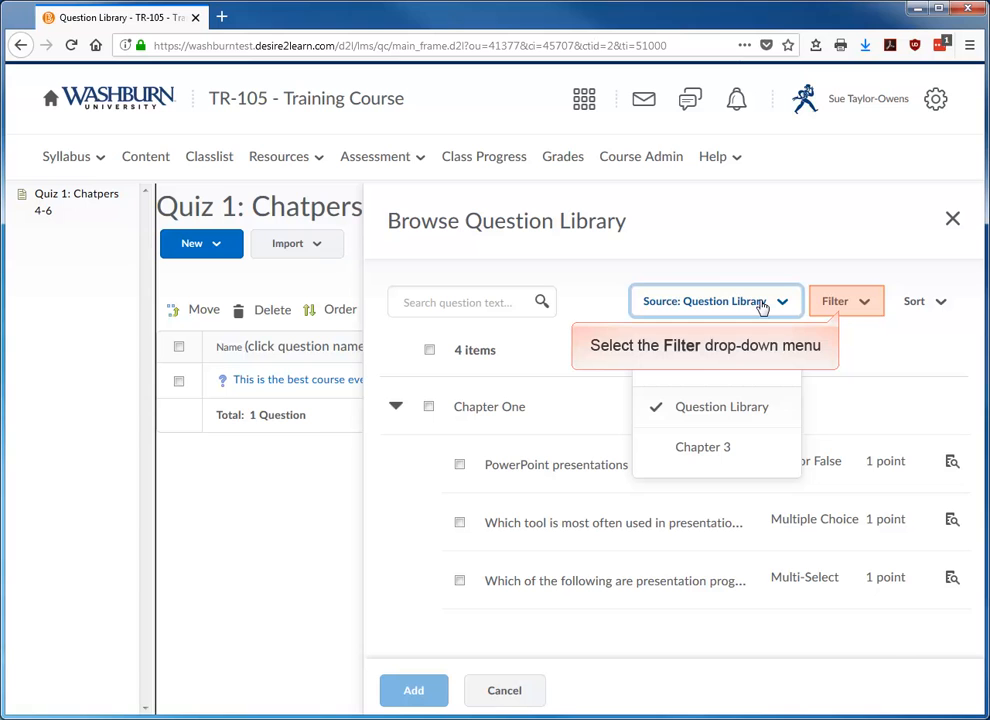
pyautogui.click(850, 306)
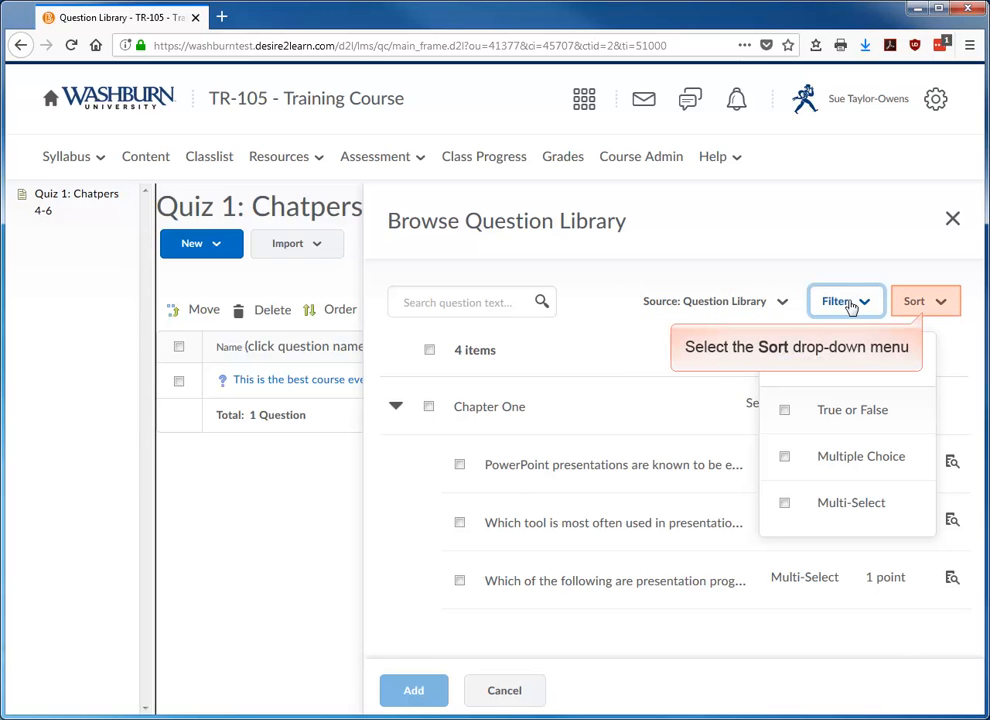
pyautogui.click(926, 305)
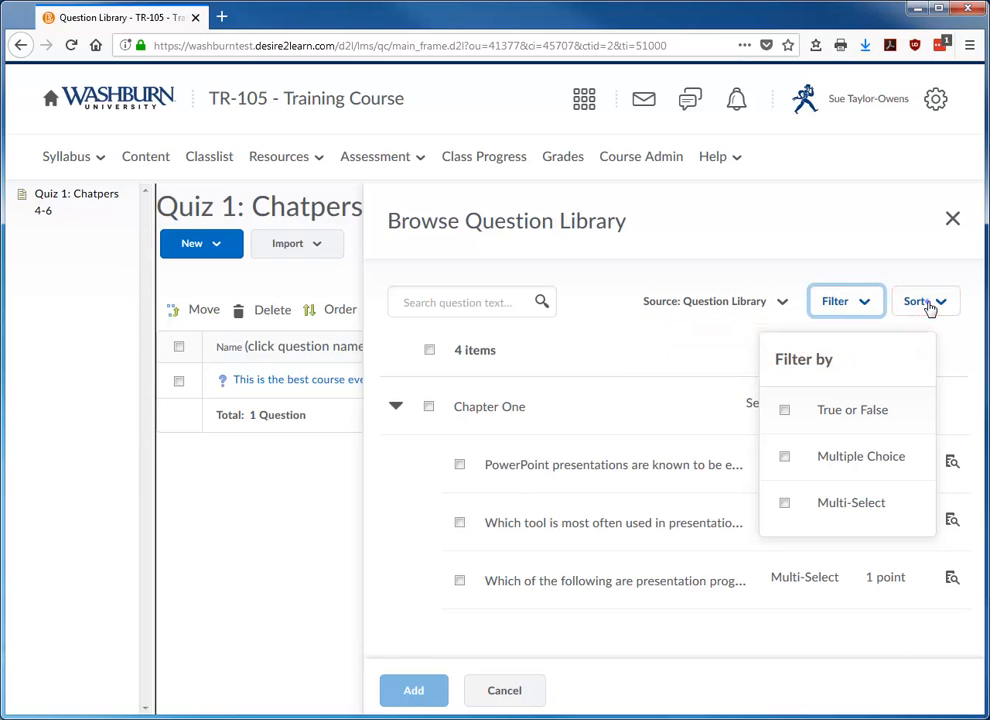
pyautogui.click(407, 487)
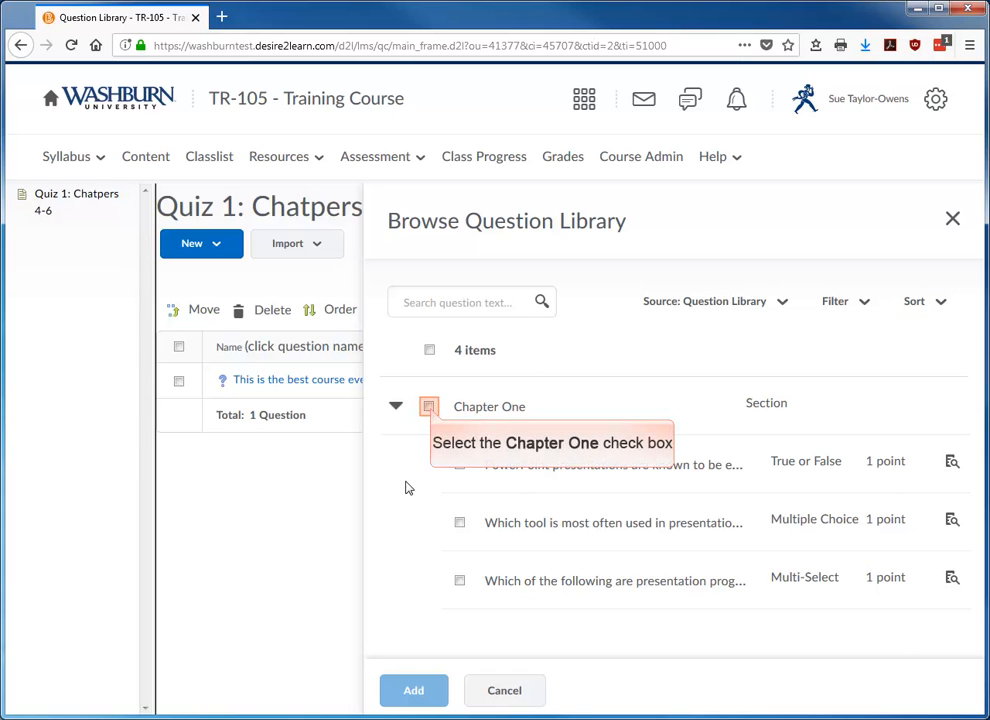
pyautogui.click(429, 406)
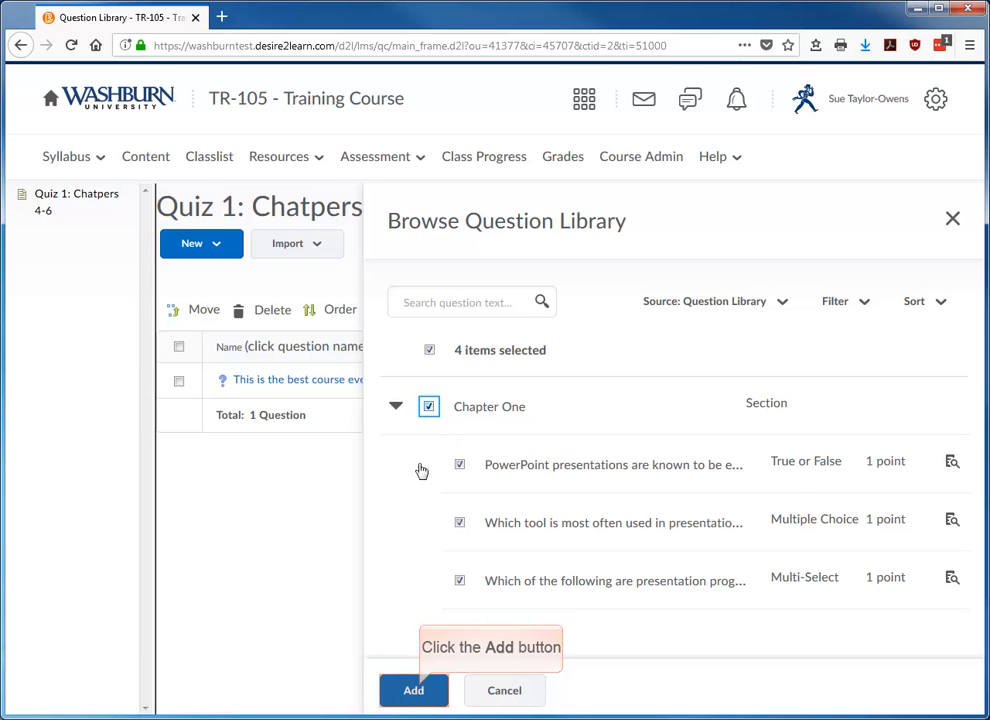
pyautogui.click(415, 698)
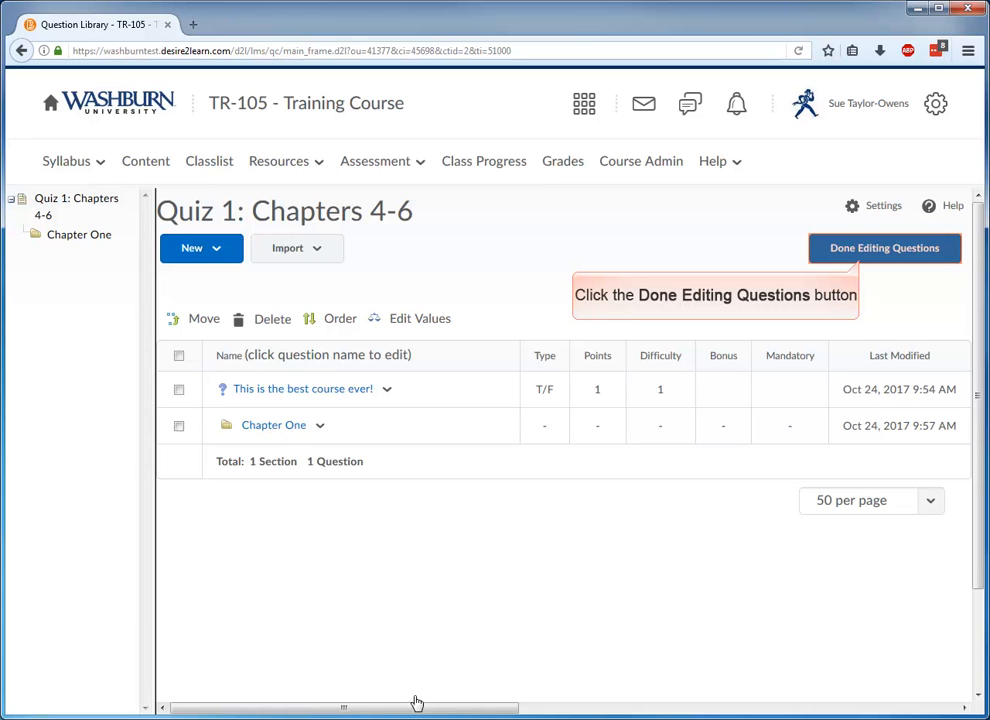
# Step: Finish editing questions, enable shuffling the order of questions at the quiz level, and save the quiz
pyautogui.click(866, 256)
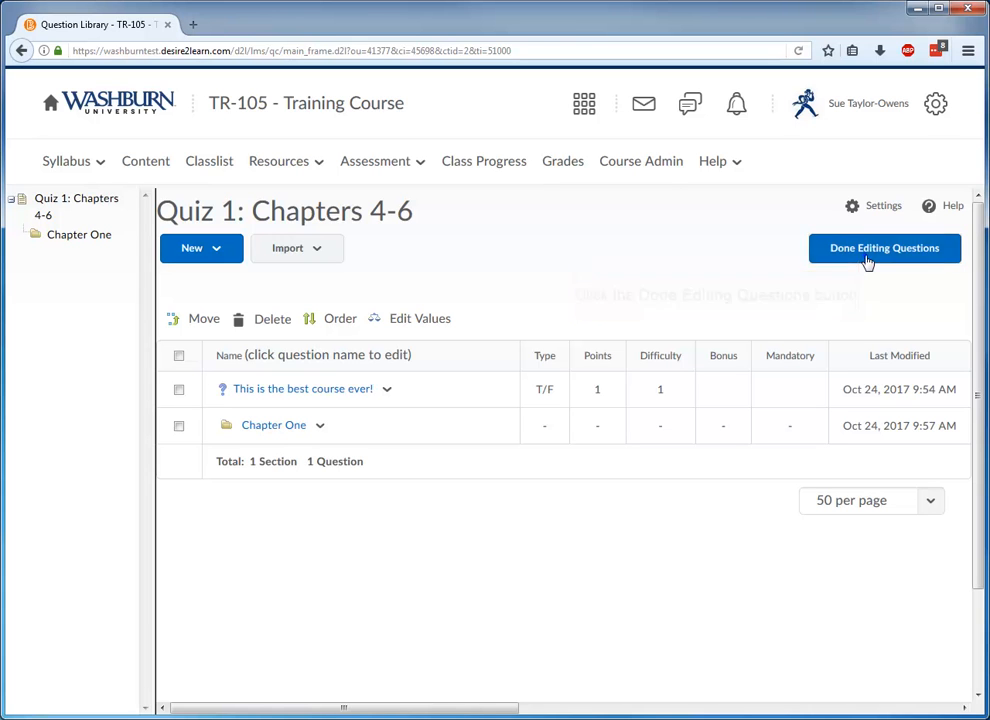
pyautogui.click(979, 411)
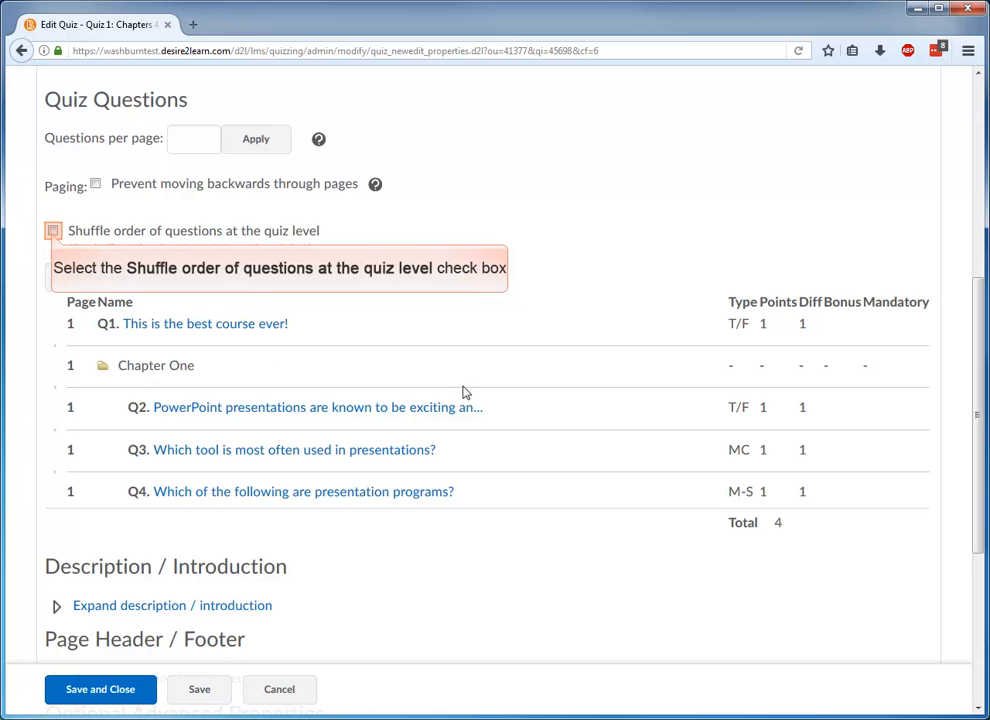
pyautogui.click(53, 232)
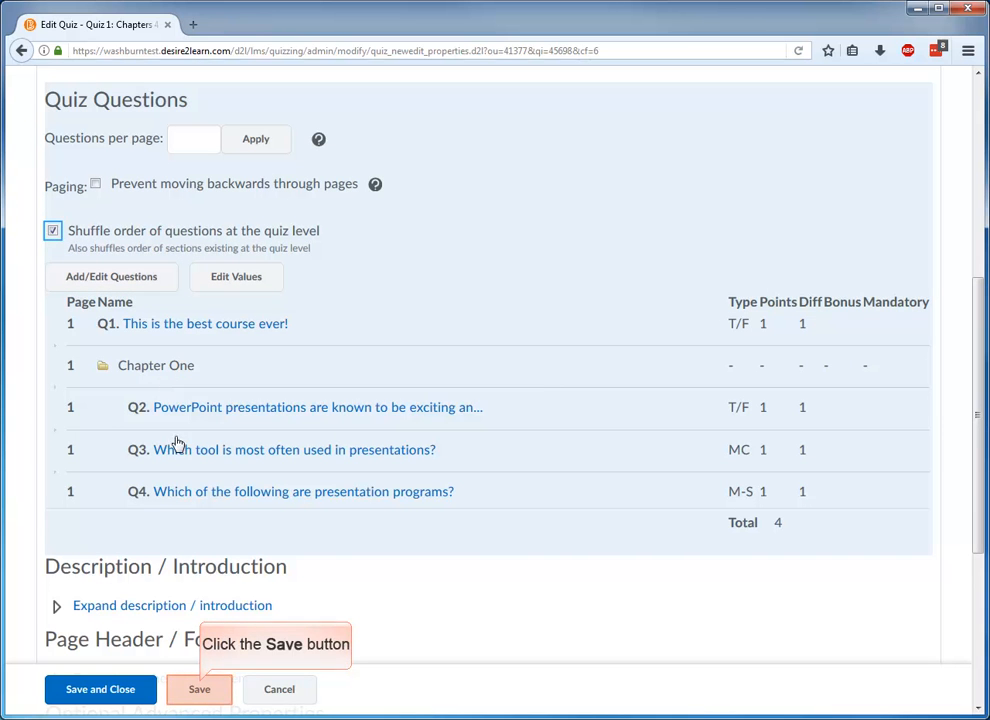
pyautogui.click(198, 692)
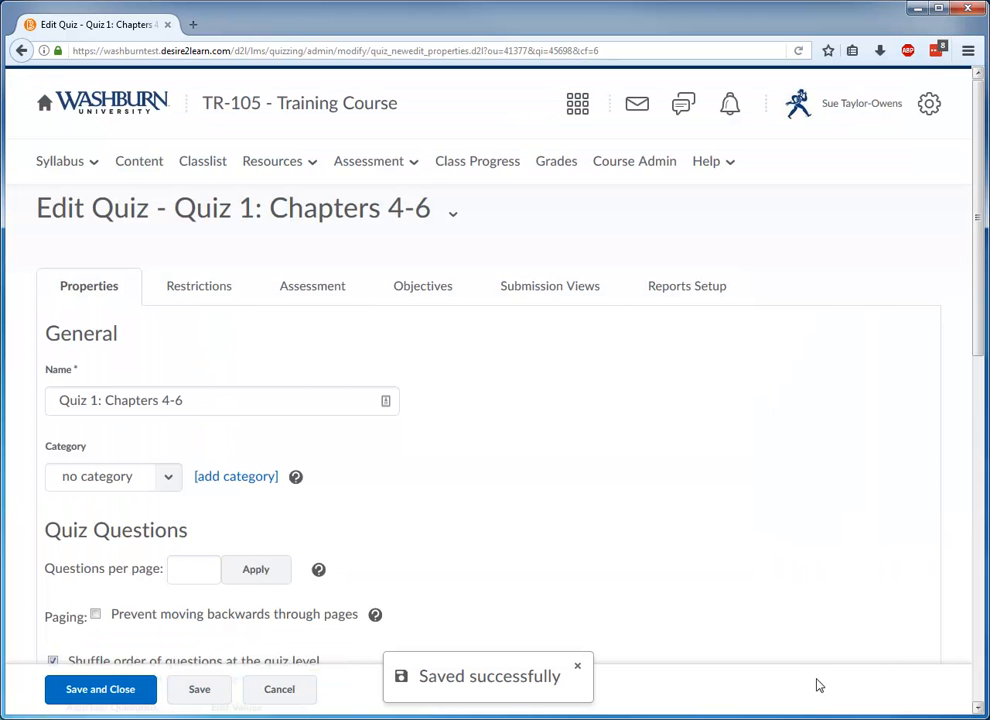
# Step: Reopen the quiz's questions for editing, enable shuffling of questions within the Chapter One section, and save the section
pyautogui.click(983, 651)
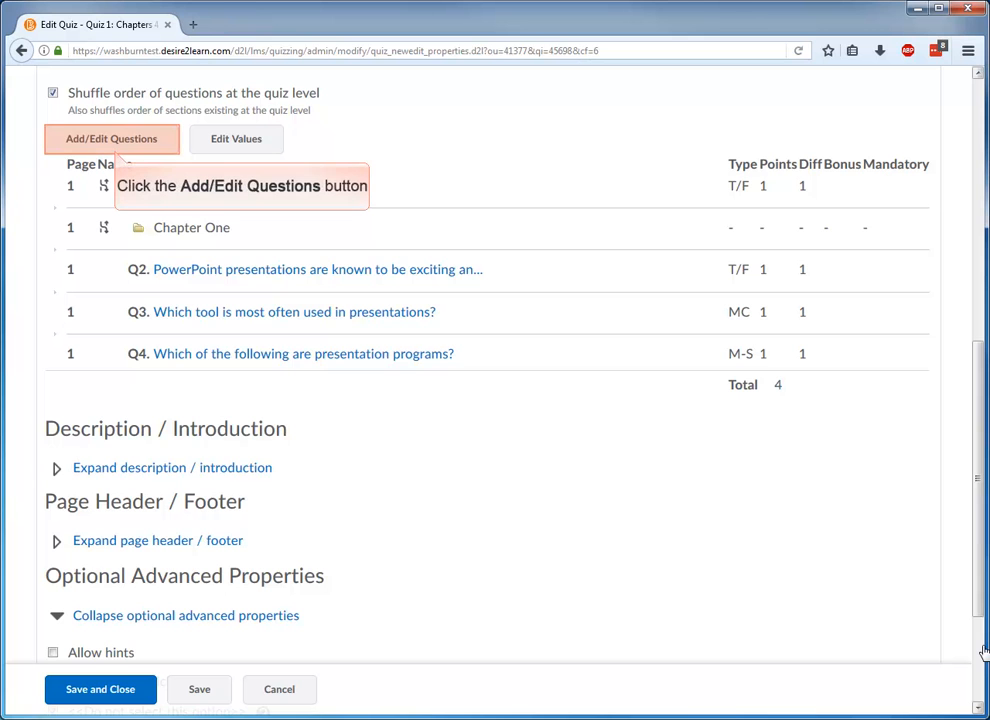
pyautogui.click(104, 148)
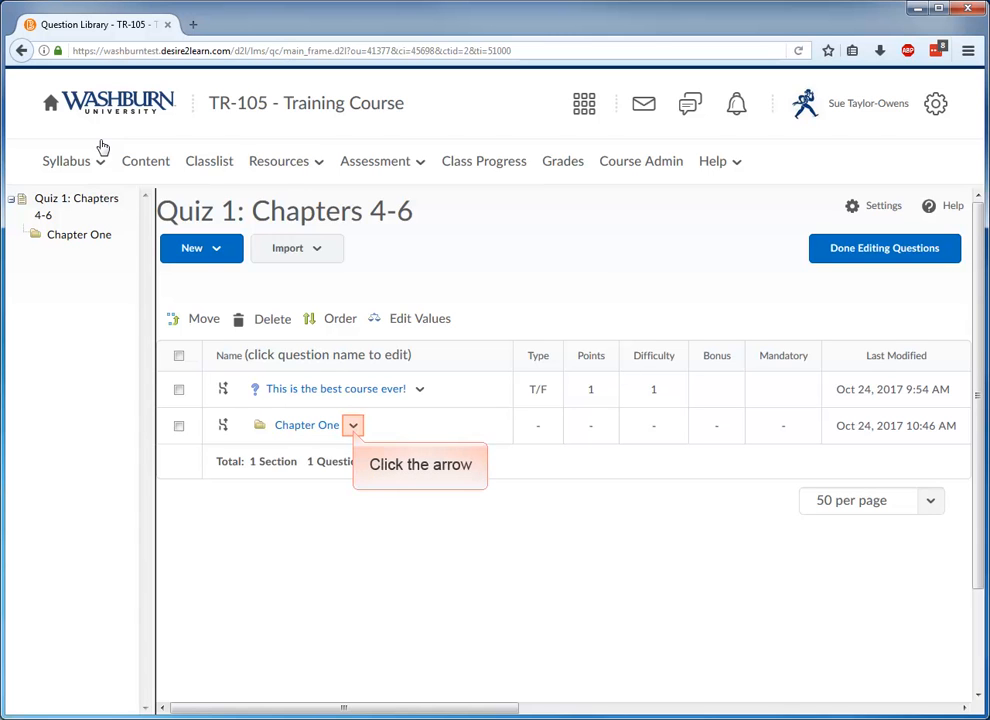
pyautogui.click(353, 425)
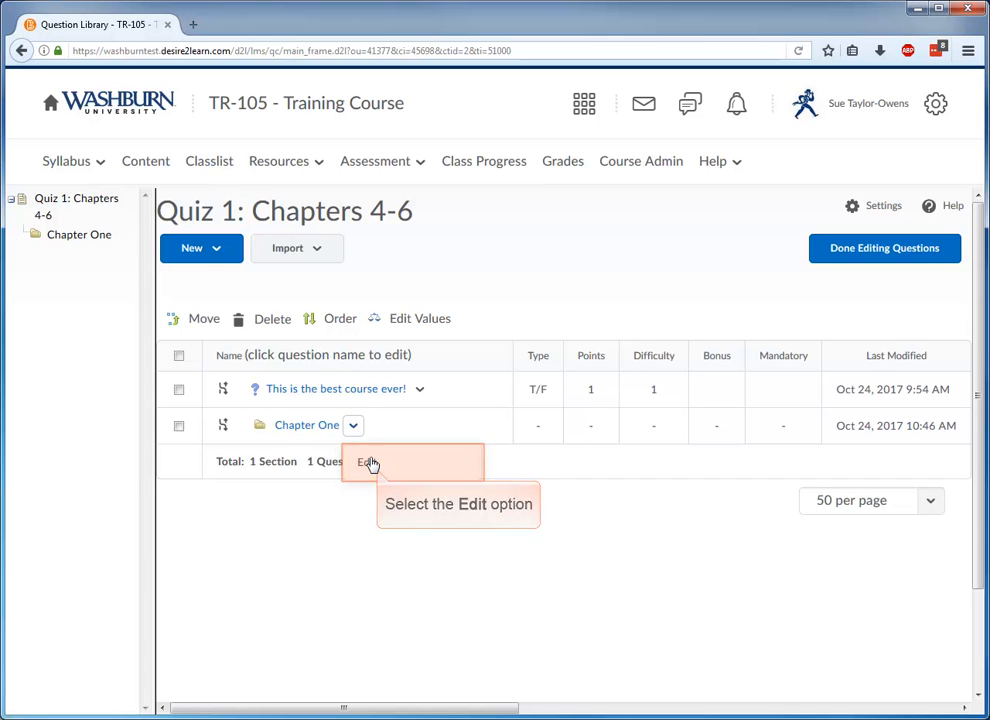
pyautogui.click(368, 462)
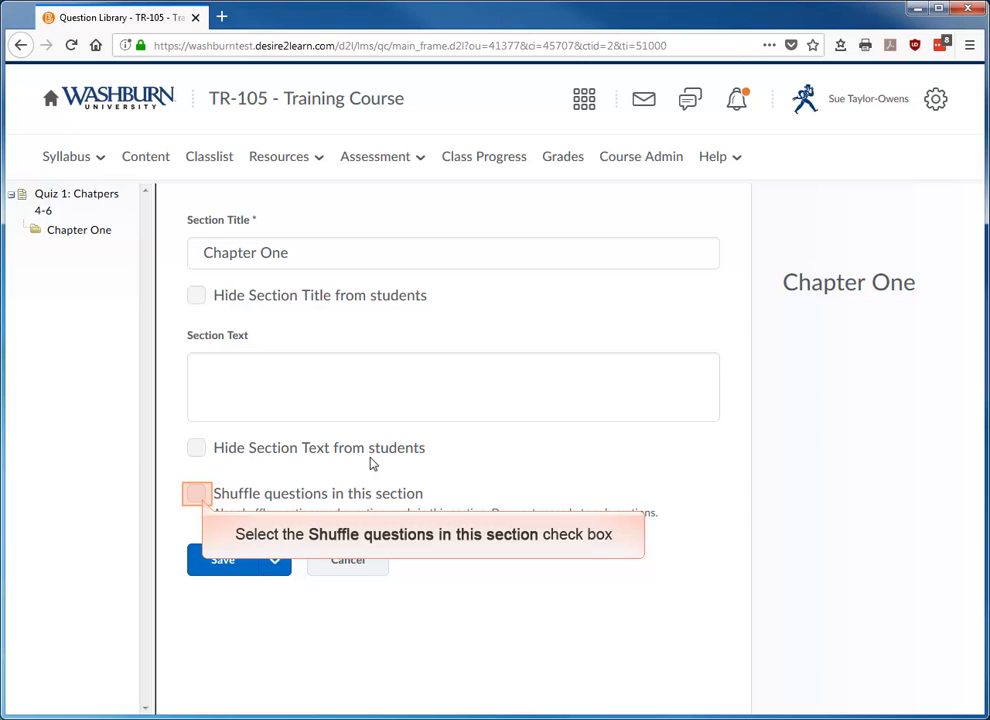
pyautogui.click(196, 494)
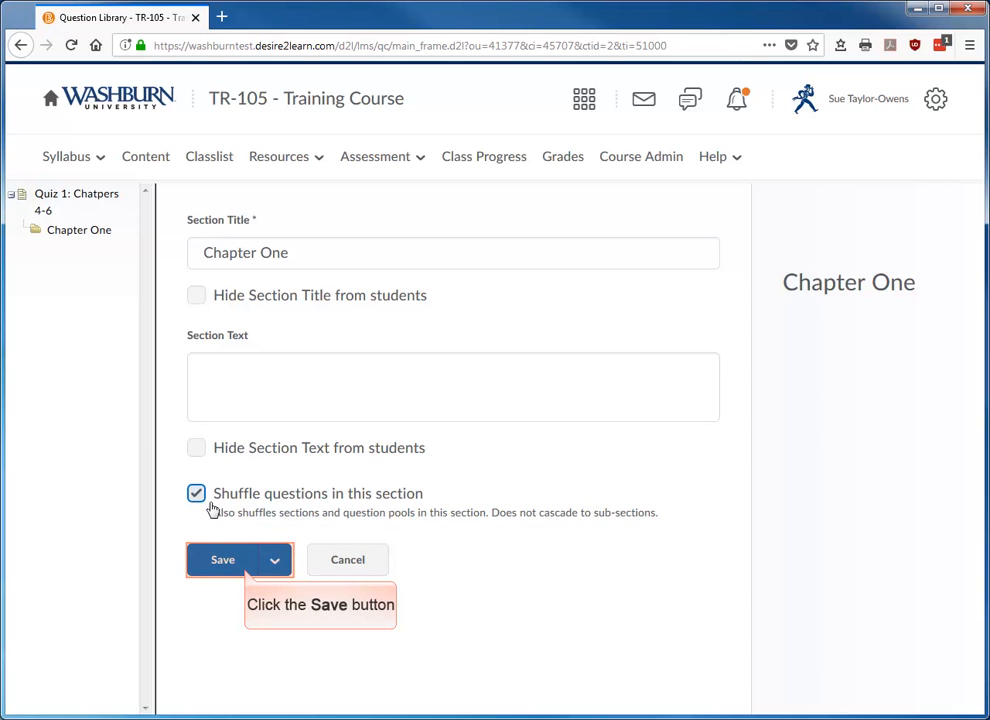
pyautogui.click(219, 562)
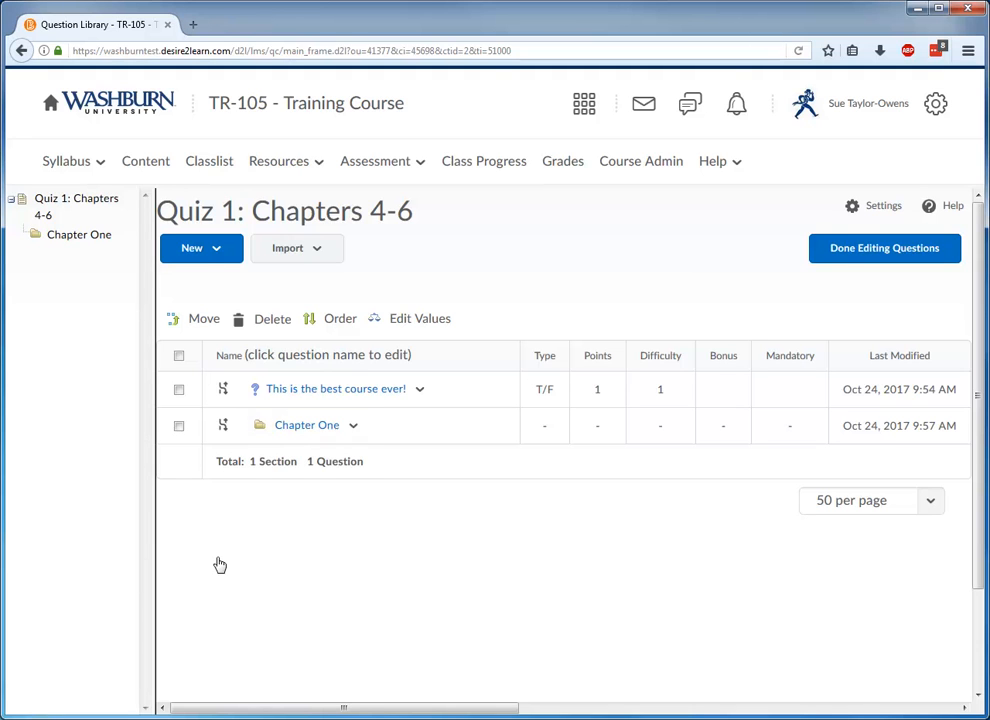
# Step: Move all questions out of the Chapter One section into the Collection Root
pyautogui.click(307, 427)
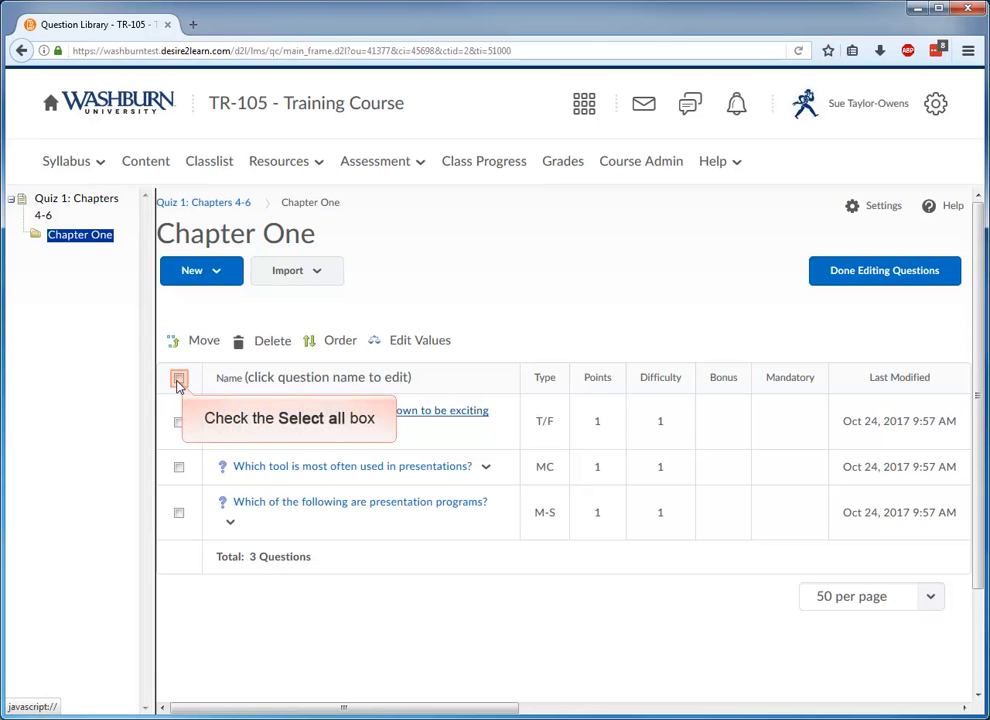
pyautogui.click(179, 380)
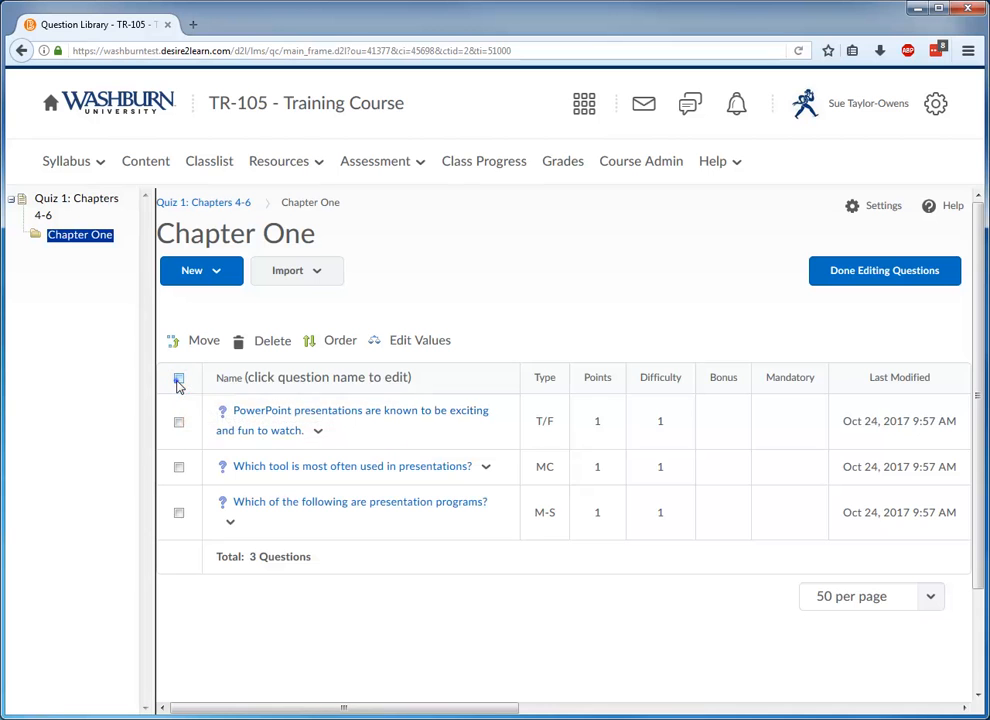
pyautogui.click(212, 347)
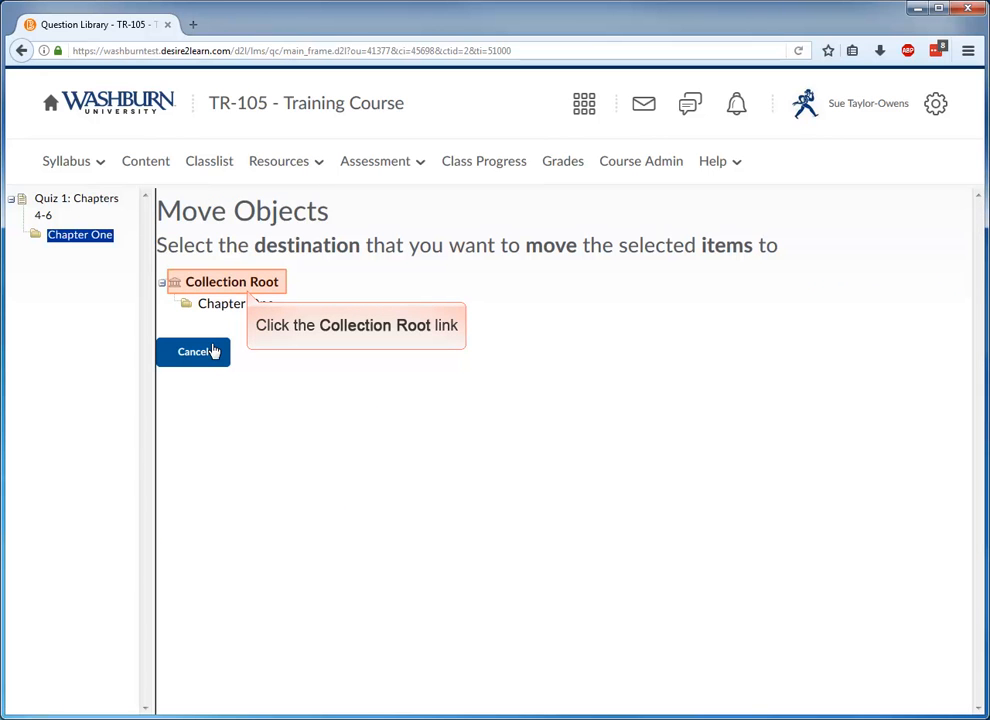
pyautogui.click(222, 287)
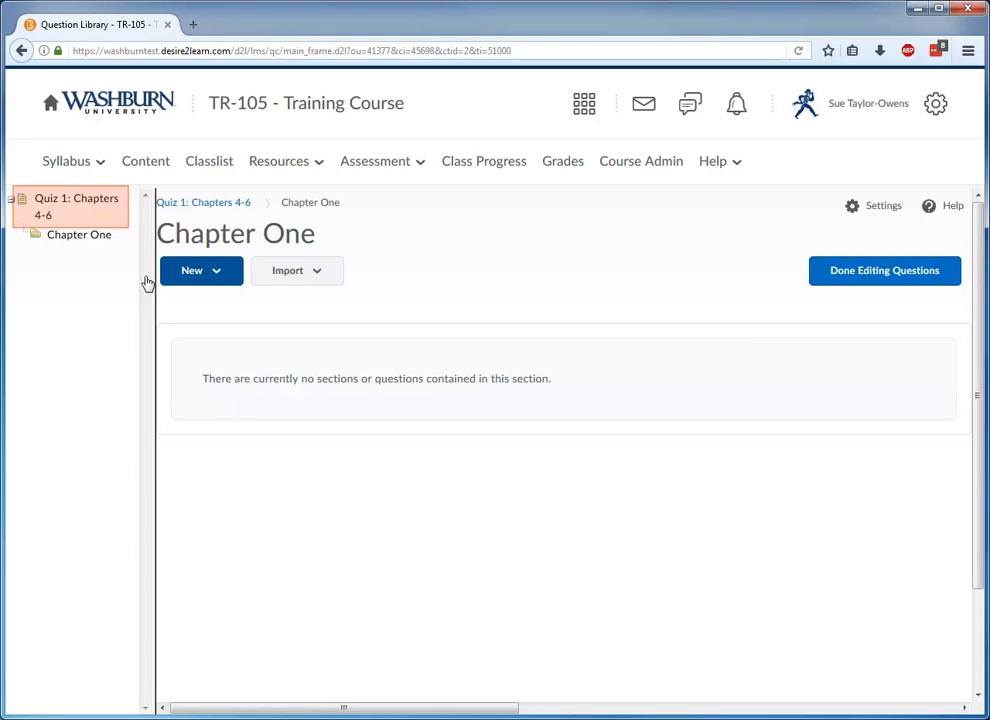
# Step: Delete the empty Chapter One section from Quiz 1: Chapters 4-6 and finish editing the quiz's questions
pyautogui.click(86, 209)
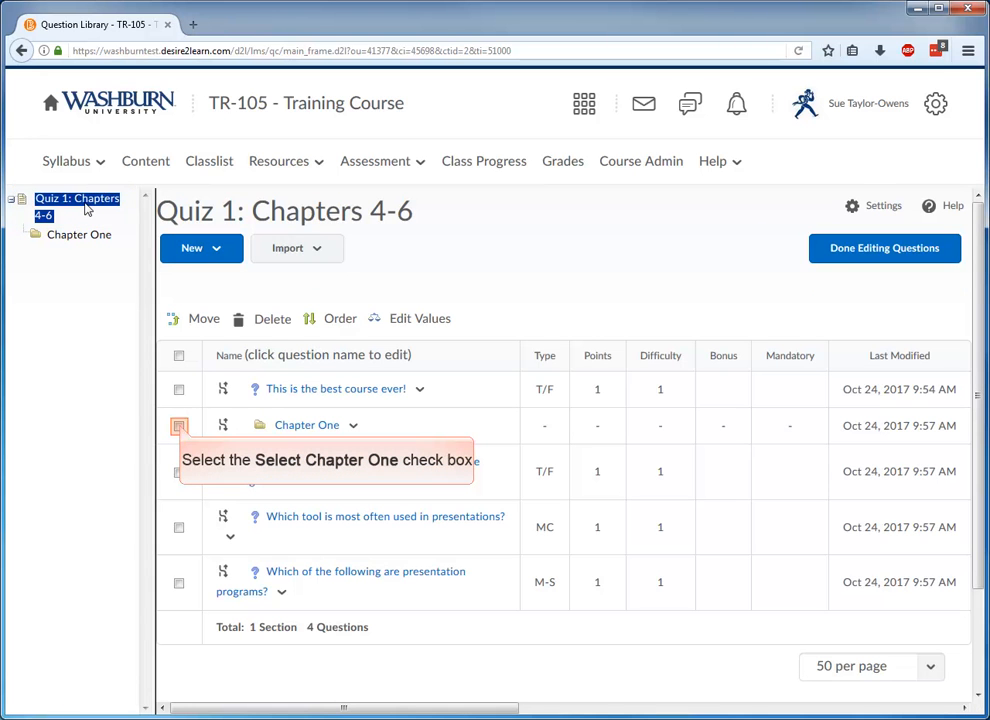
pyautogui.click(179, 426)
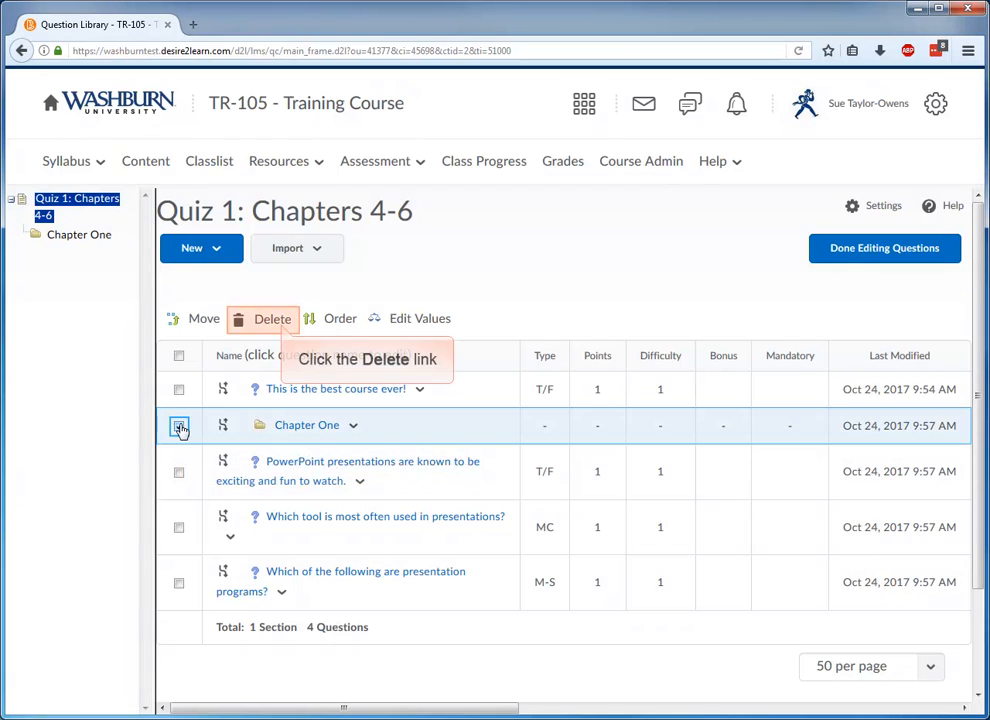
pyautogui.click(272, 318)
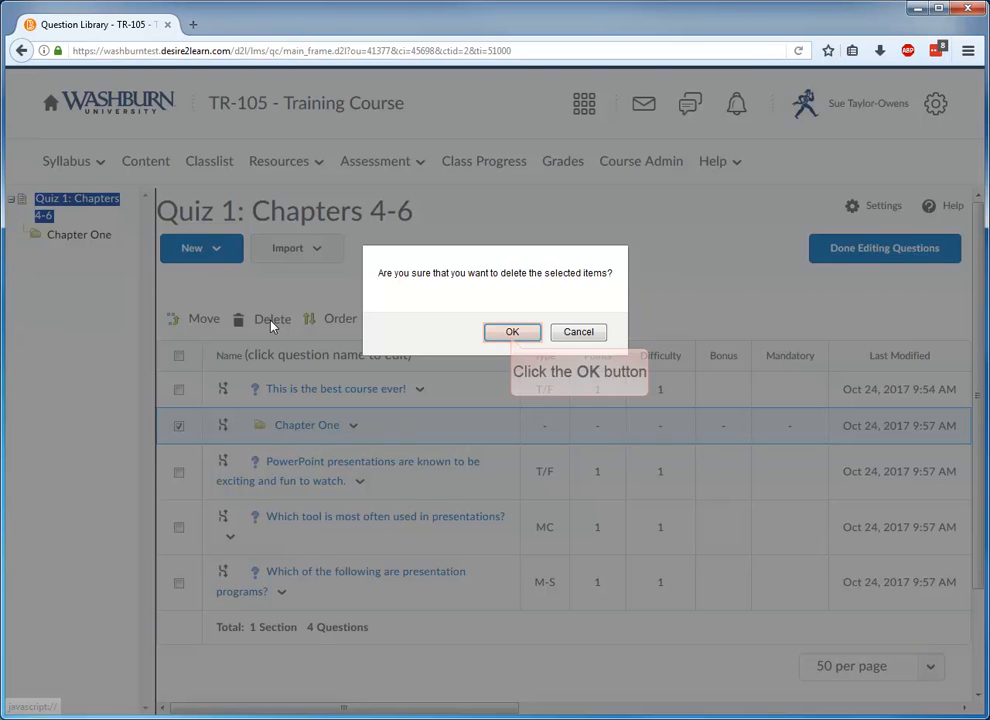
pyautogui.click(508, 332)
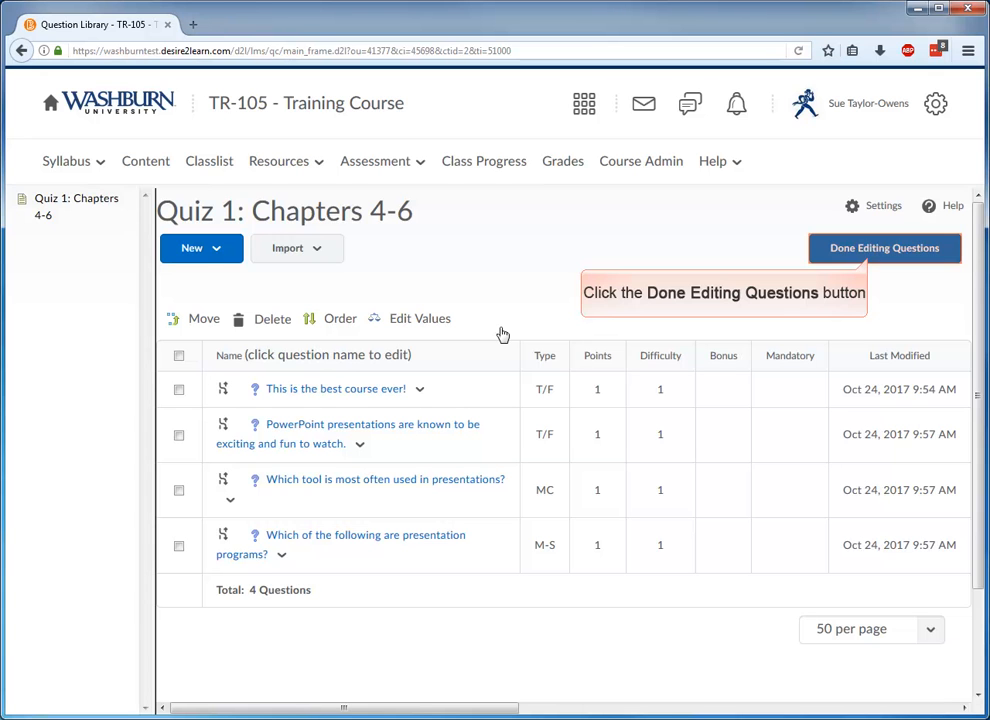
pyautogui.click(900, 253)
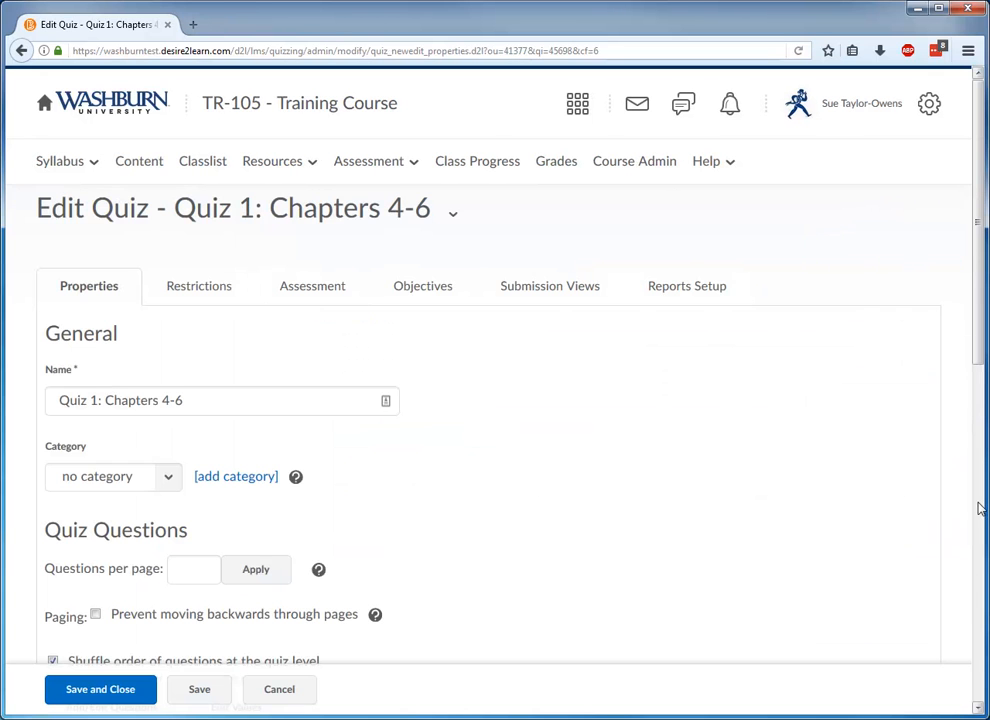
# Step: Give the quiz a due date of 3/28/2018 at 1:00 PM in its restrictions
pyautogui.click(981, 601)
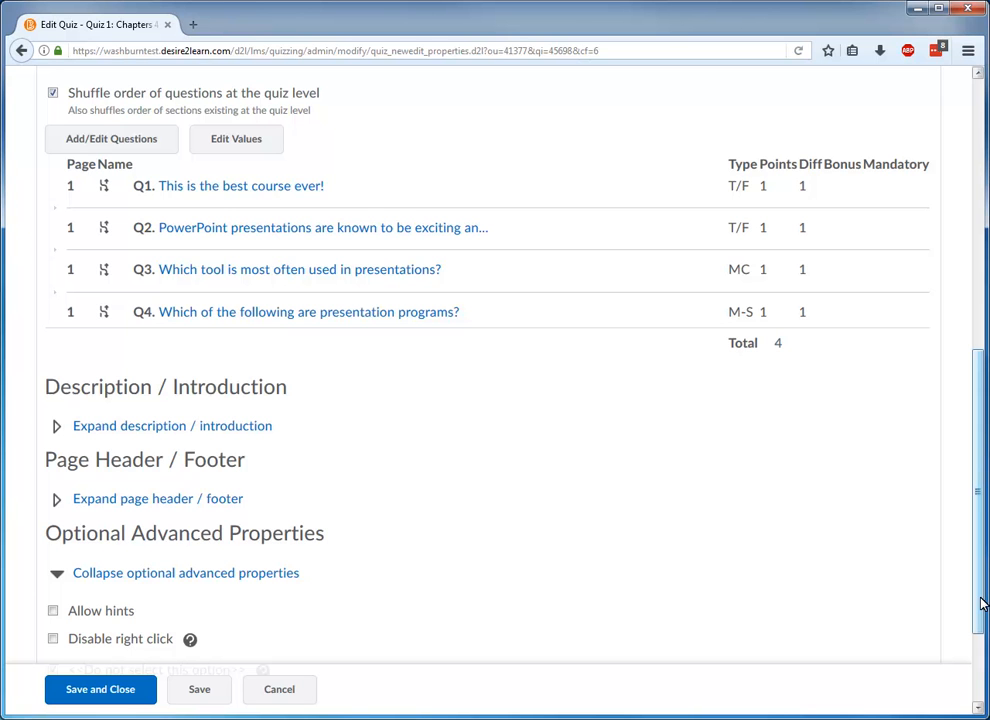
pyautogui.click(978, 107)
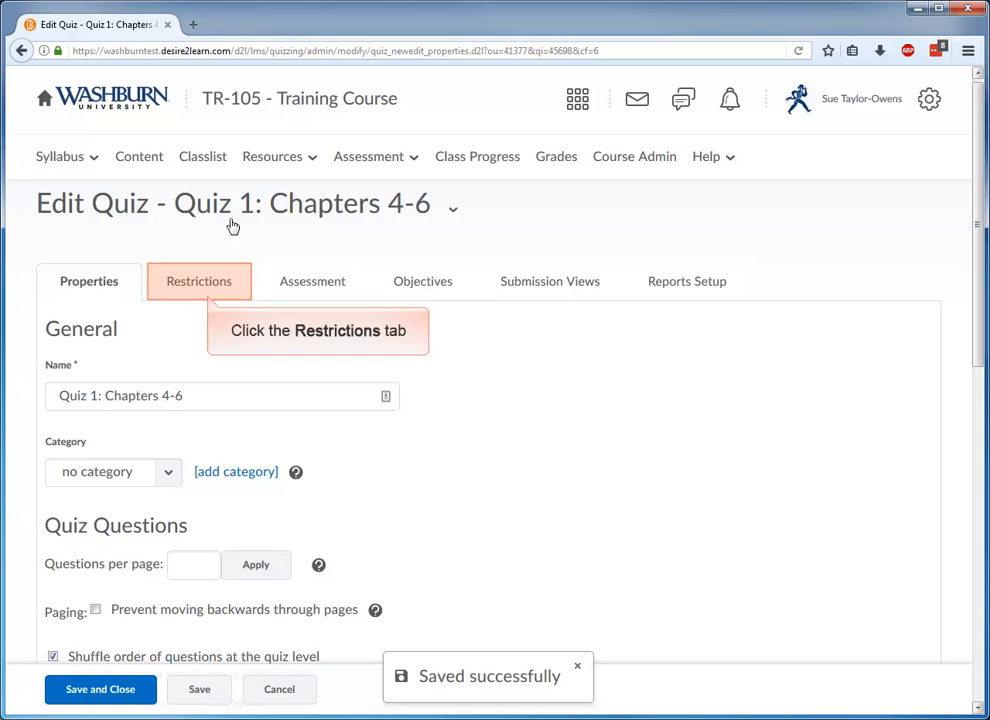
pyautogui.click(200, 286)
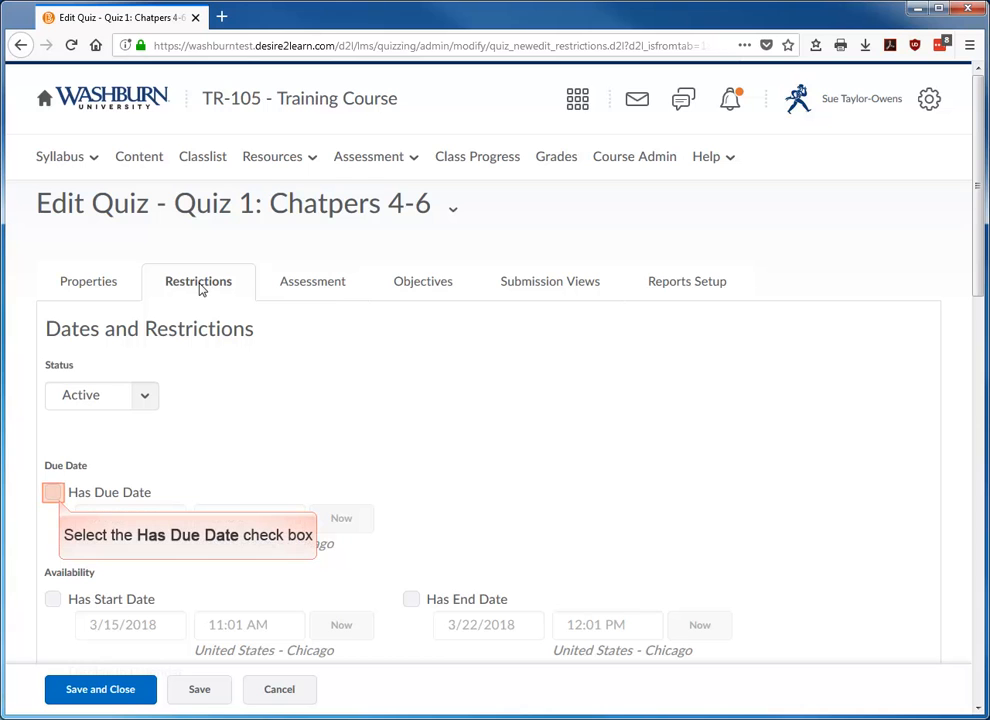
pyautogui.click(52, 492)
pyautogui.click(172, 526)
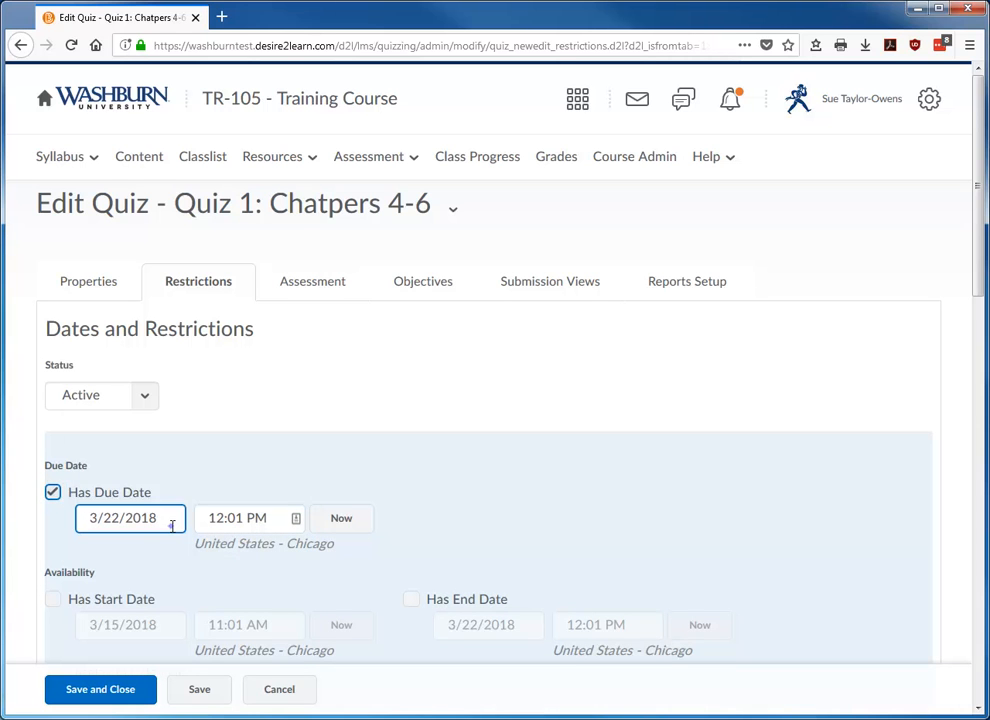
pyautogui.click(194, 478)
pyautogui.click(255, 518)
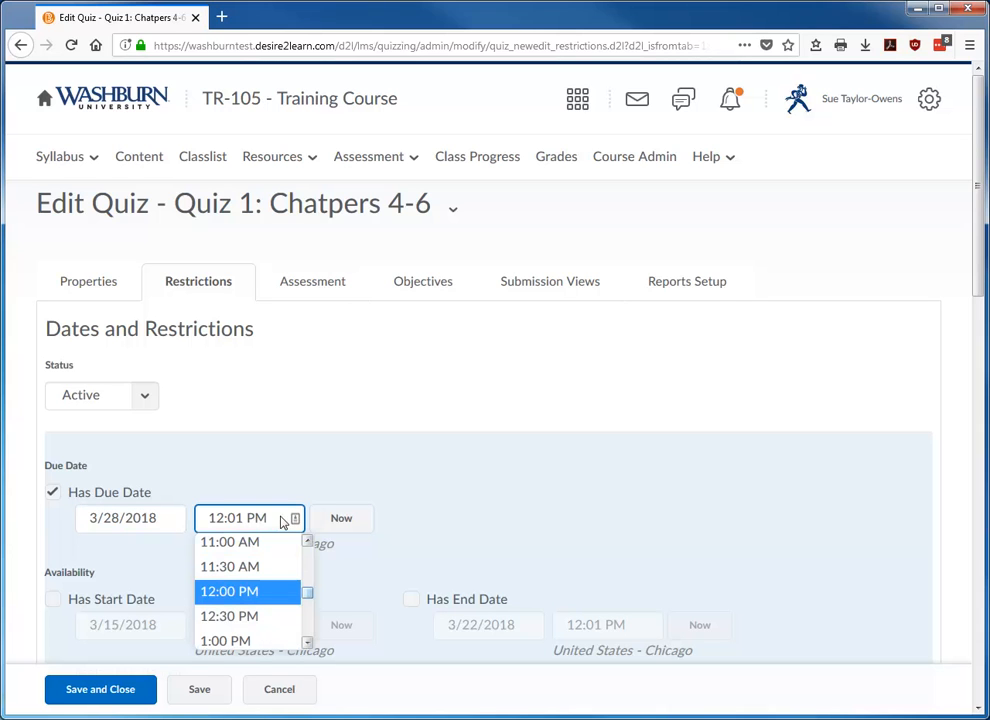
pyautogui.click(252, 641)
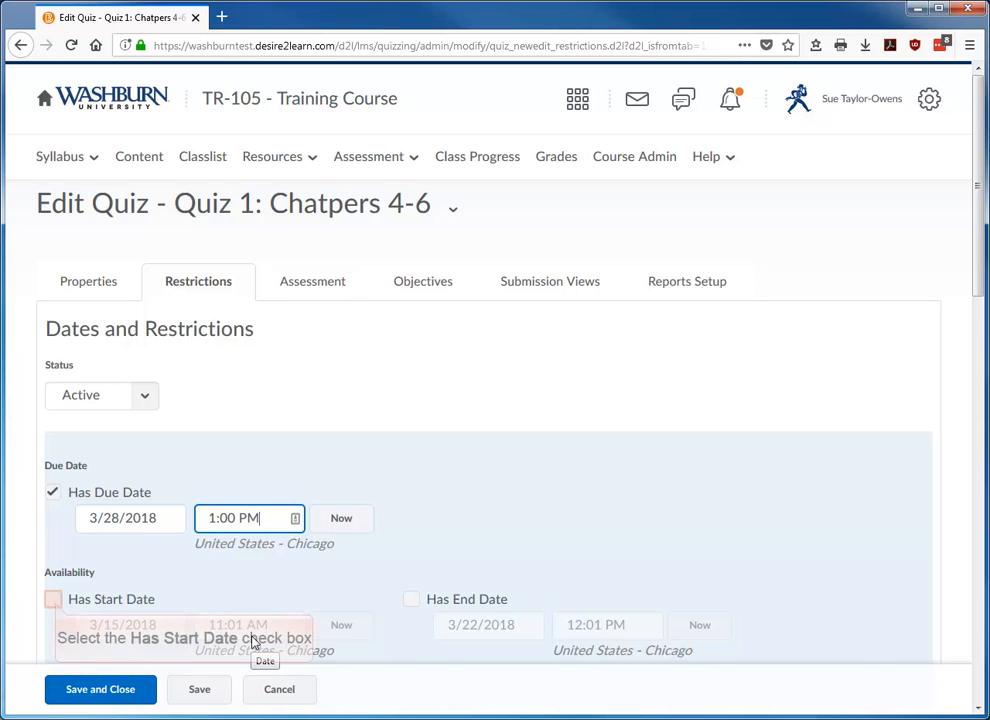
# Step: Enable an availability start date for the quiz and set it to 3/26/2018 at 12:00 AM
pyautogui.click(53, 599)
pyautogui.click(135, 624)
pyautogui.click(129, 585)
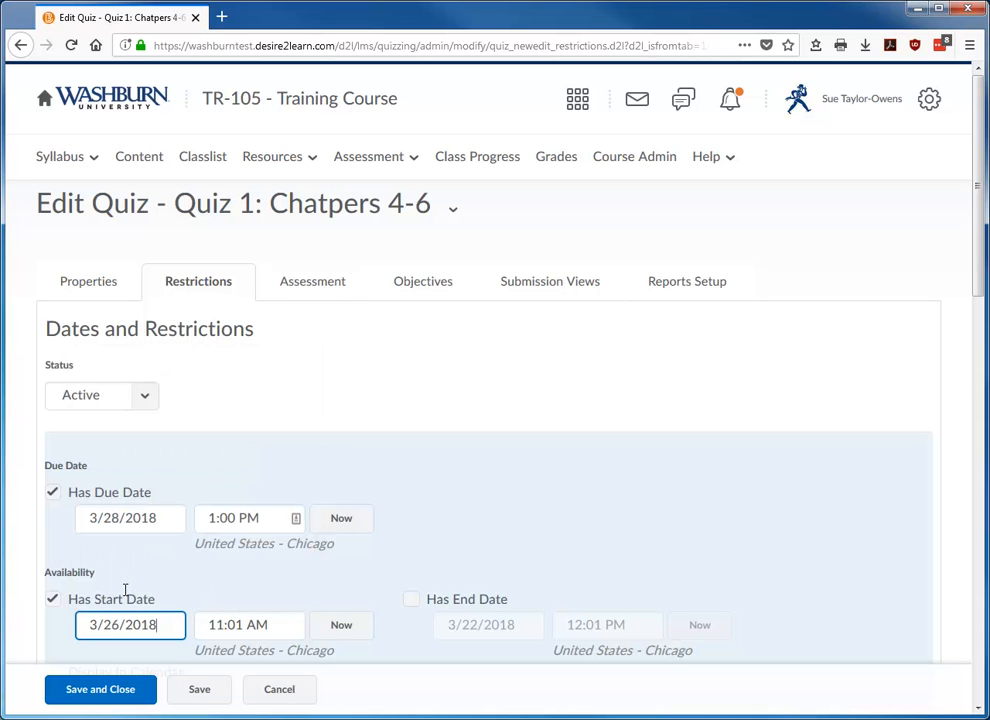
pyautogui.click(278, 625)
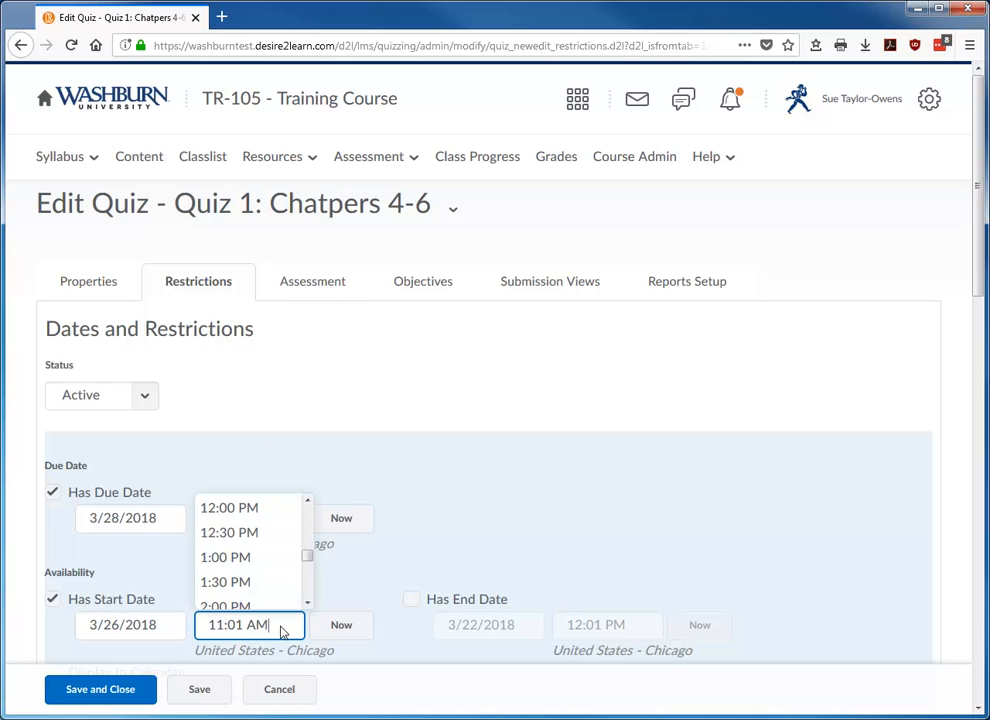
pyautogui.scroll(10, 306, 513)
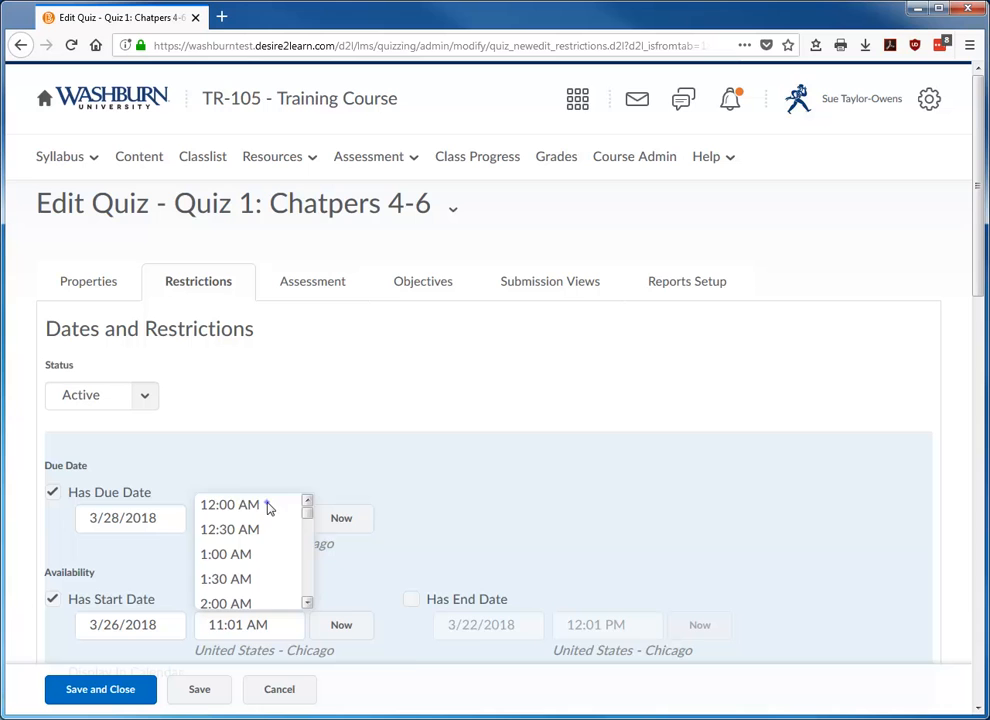
pyautogui.click(268, 508)
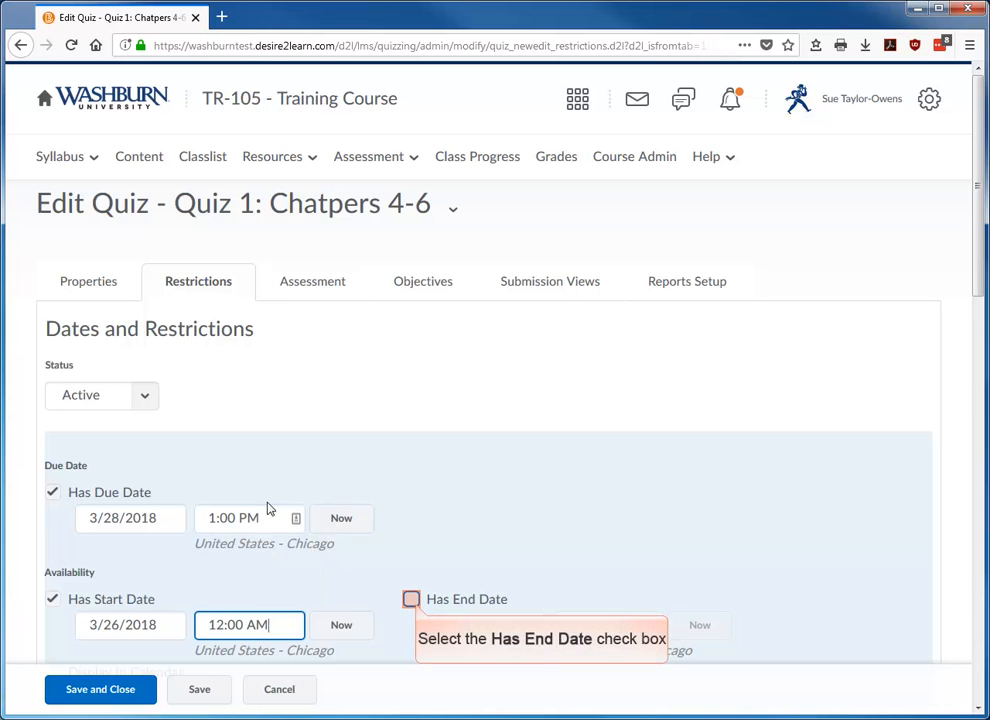
# Step: Set the quiz's availability end date to 3/30/2018 at 11:30 PM and enable displaying the dates in the calendar
pyautogui.click(410, 598)
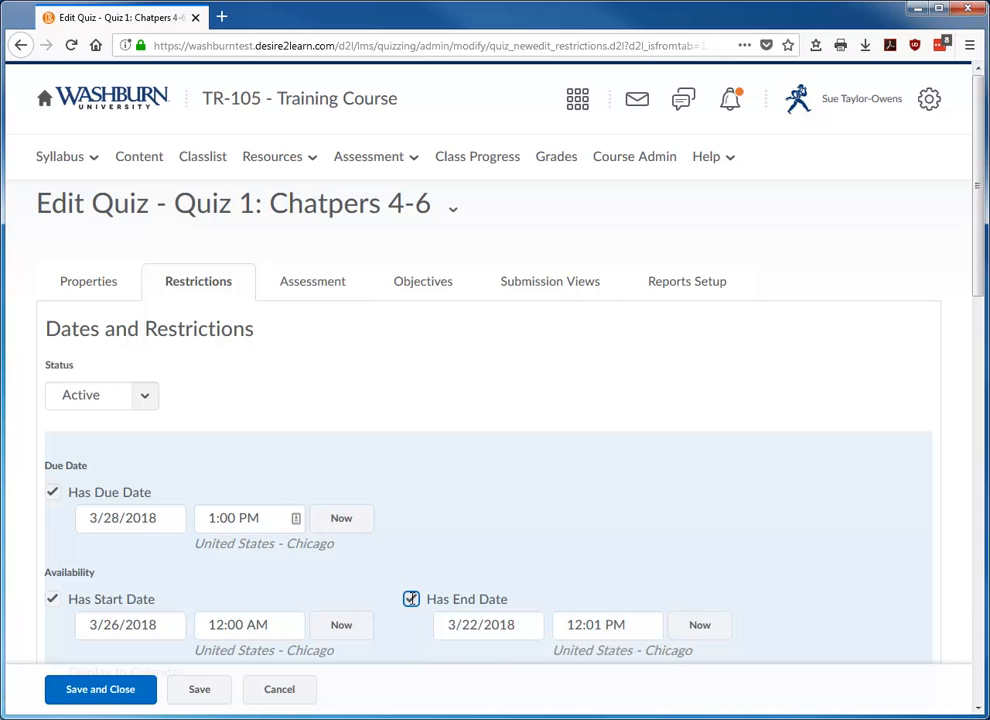
pyautogui.click(536, 628)
pyautogui.click(617, 584)
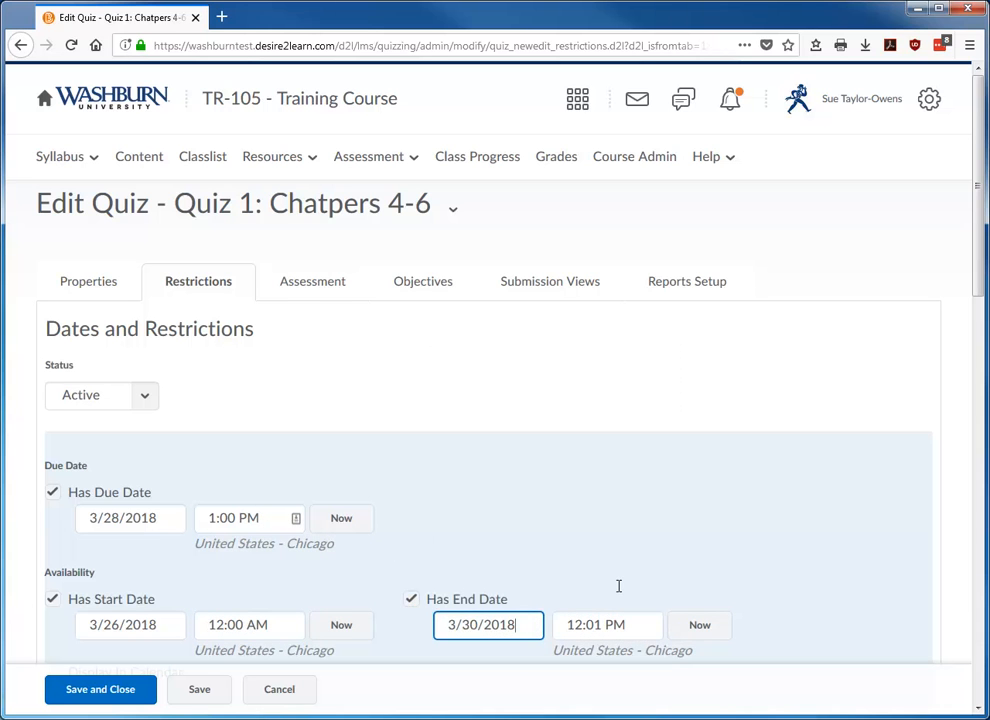
pyautogui.click(628, 626)
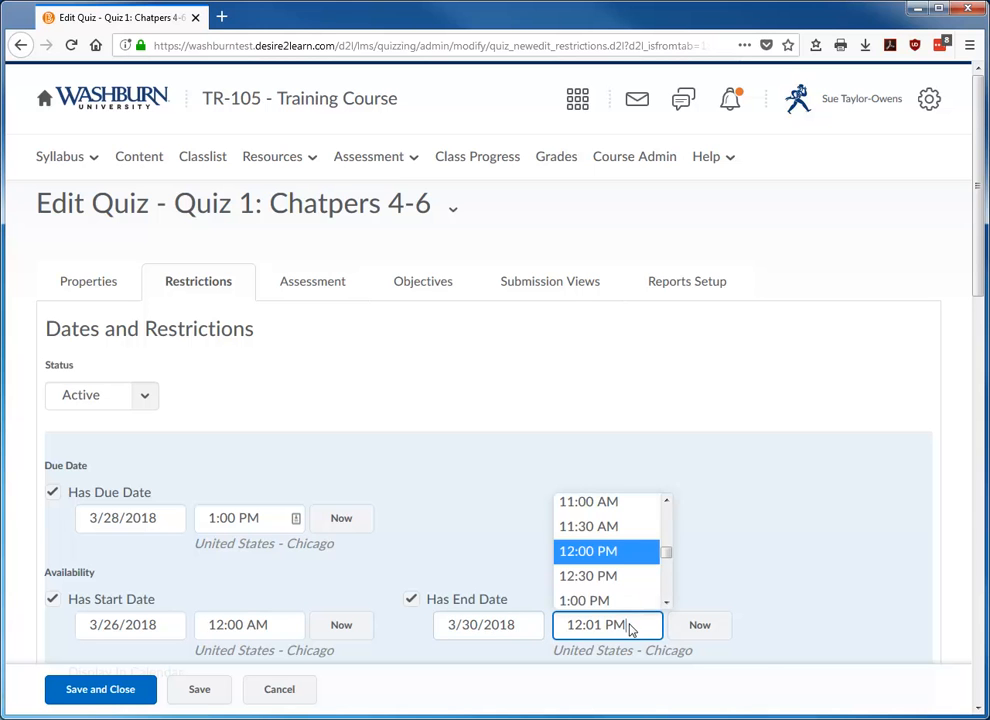
pyautogui.scroll(-7, 664, 594)
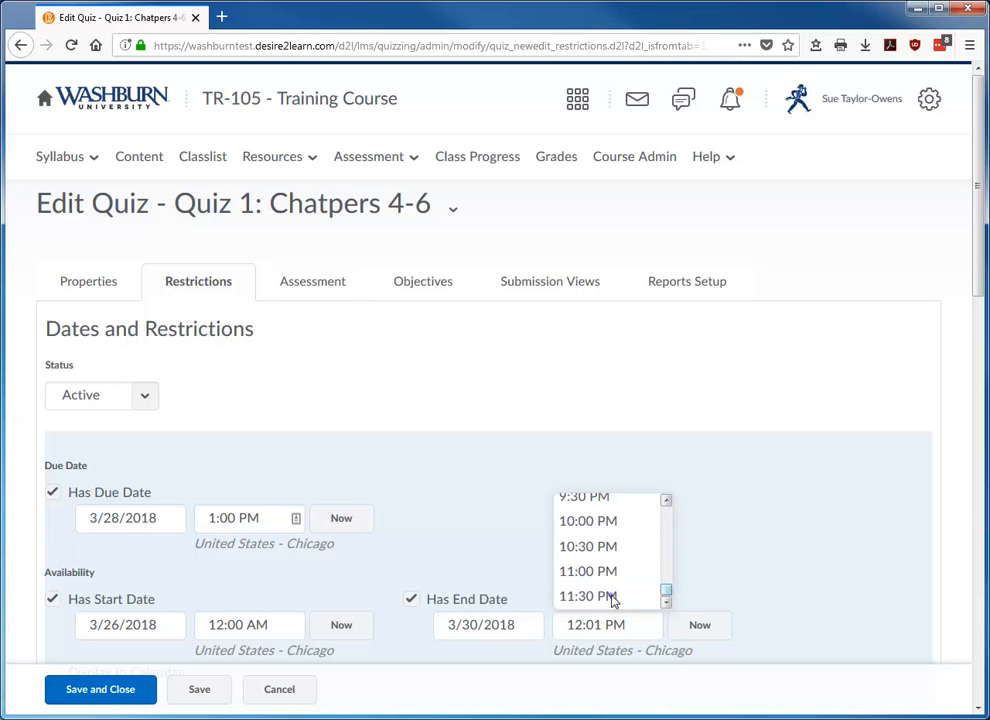
pyautogui.click(613, 597)
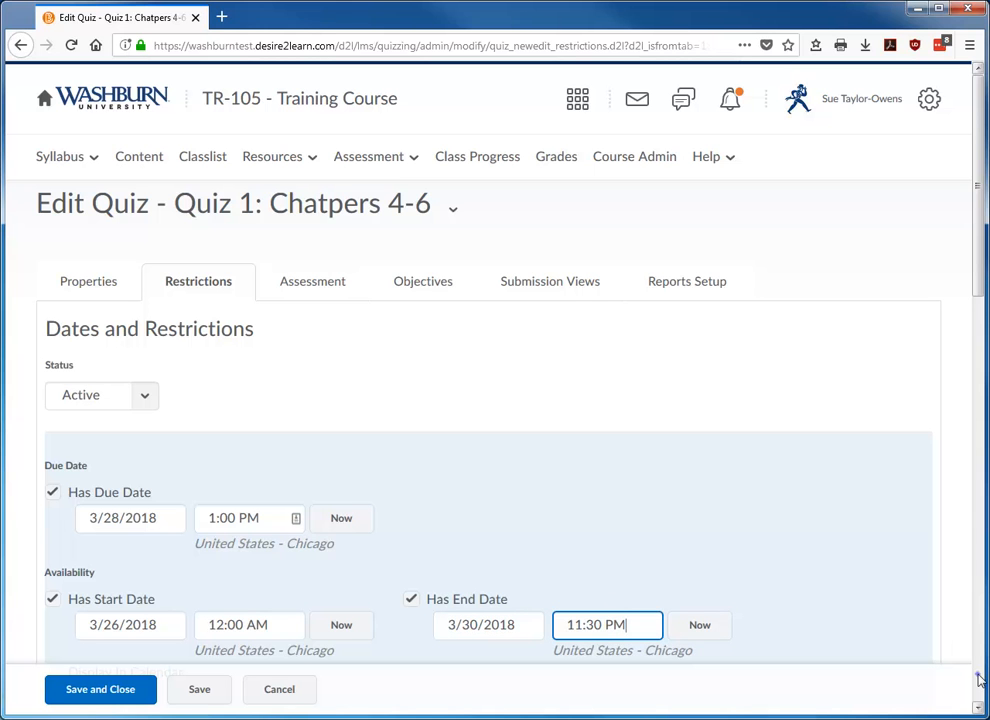
pyautogui.click(978, 675)
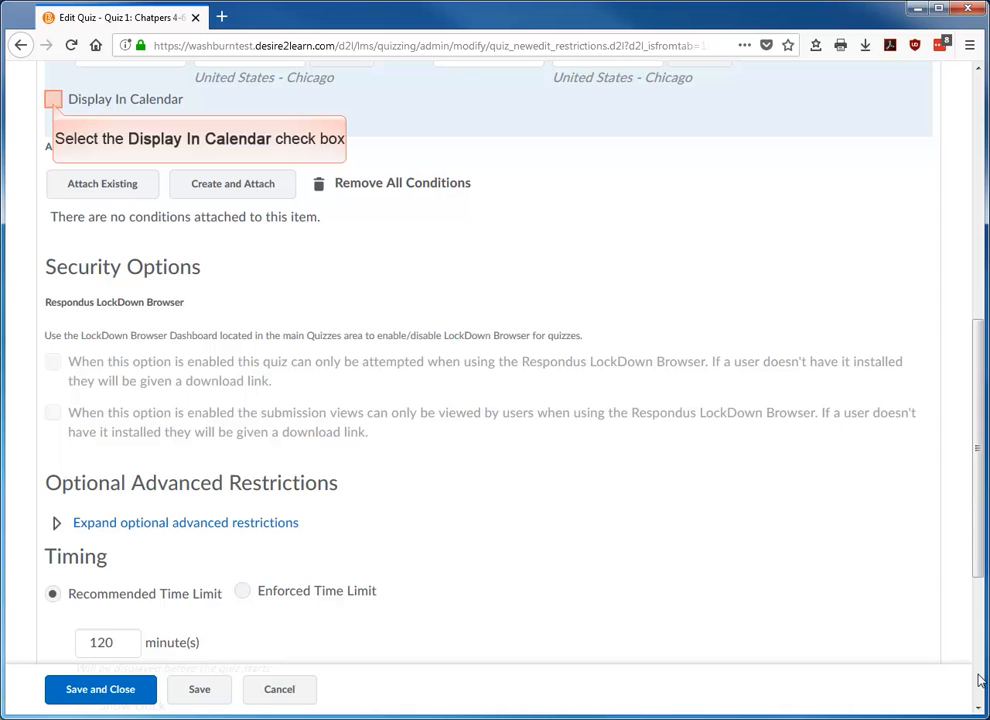
pyautogui.click(53, 100)
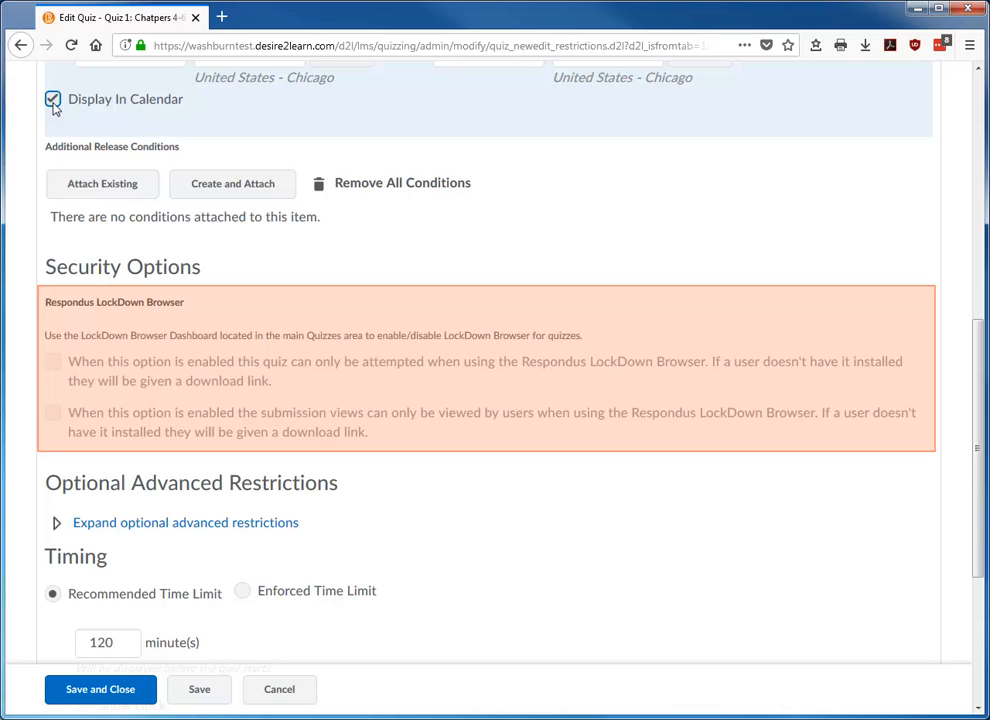
# Step: Enforce the quiz's time limit, prevent students from making further changes once it is exceeded, and save the restrictions
pyautogui.scroll(-3, 983, 683)
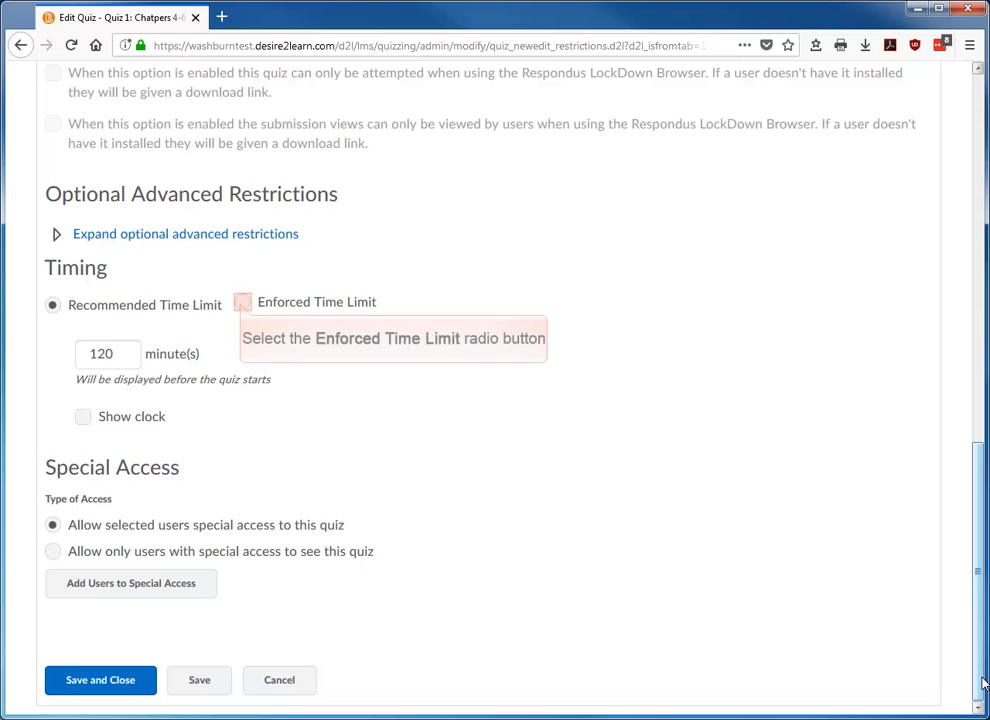
pyautogui.click(242, 303)
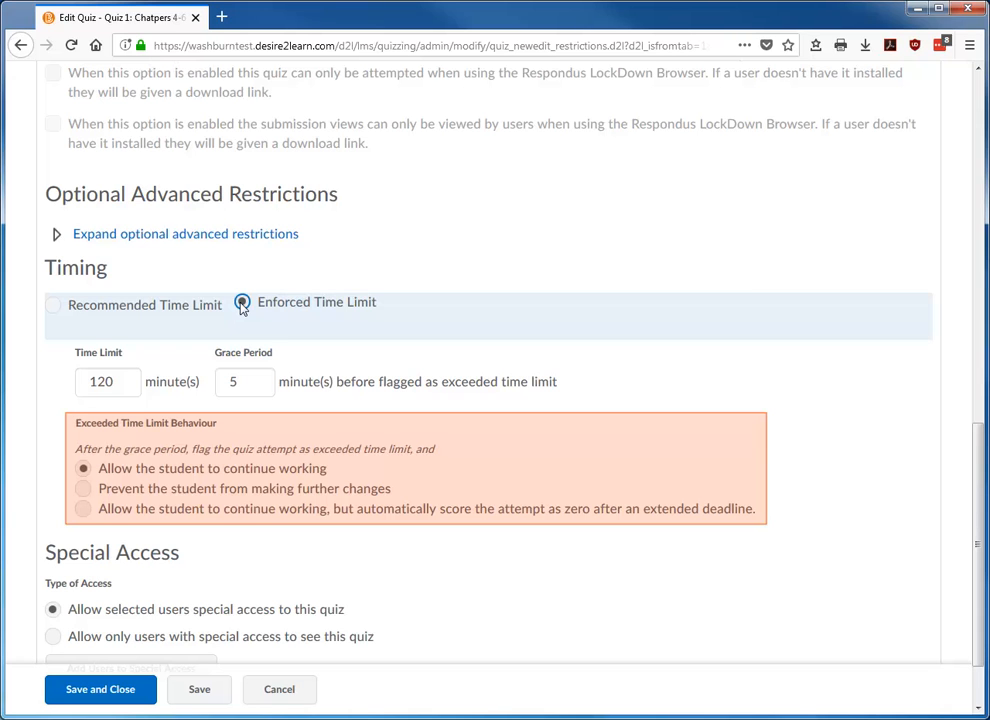
pyautogui.click(83, 488)
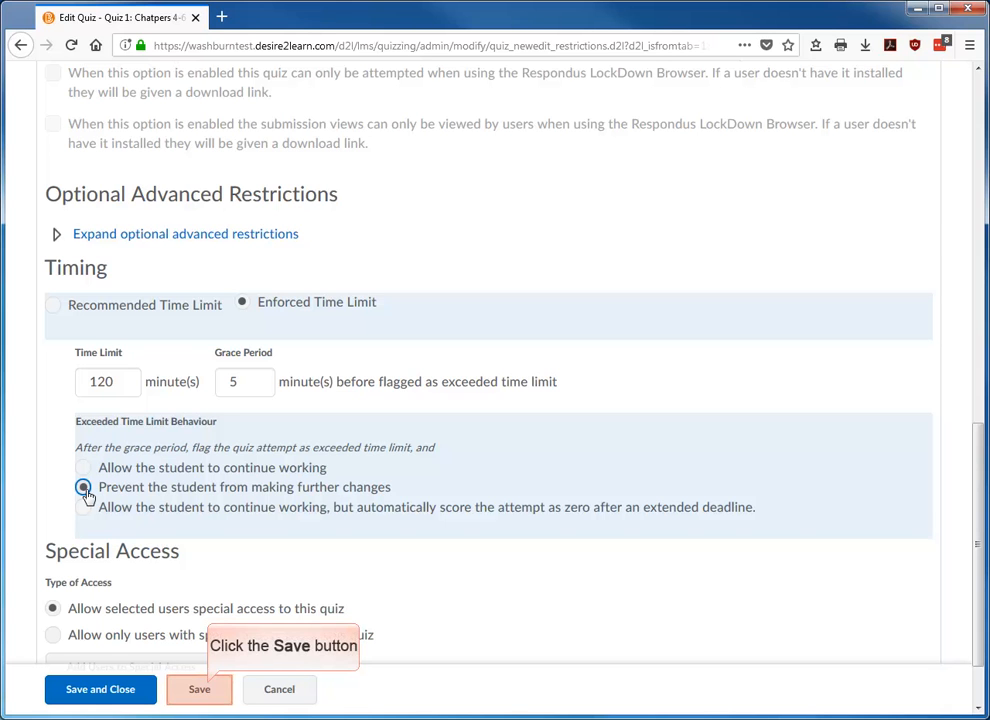
pyautogui.click(200, 700)
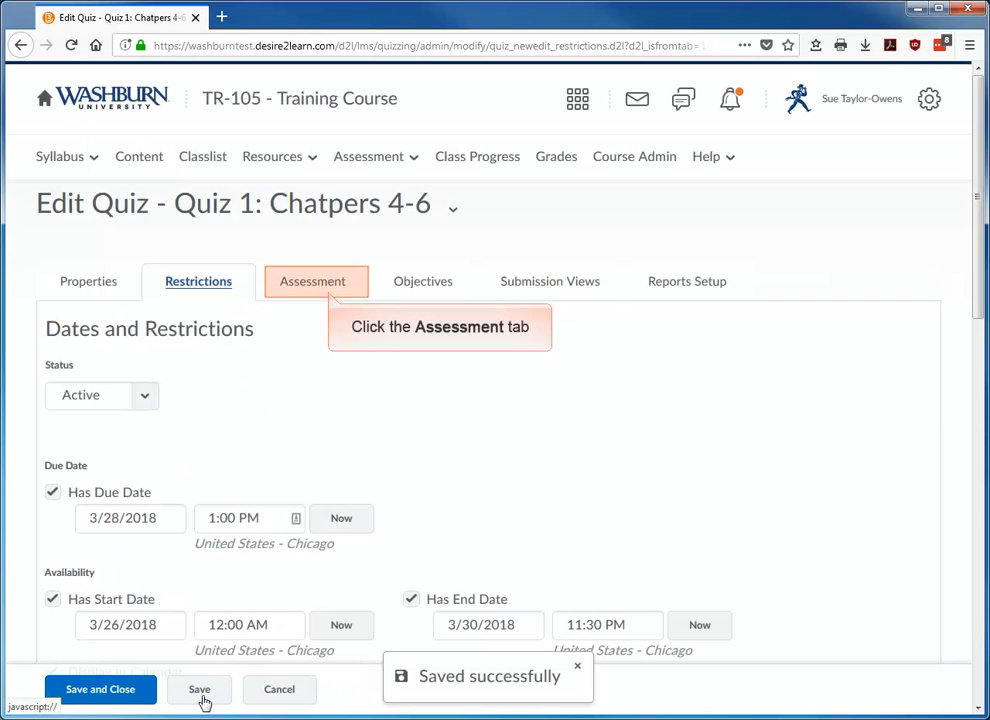
# Step: In the assessment settings, allow attempts to be graded immediately upon completion and review the attempts options
pyautogui.click(314, 288)
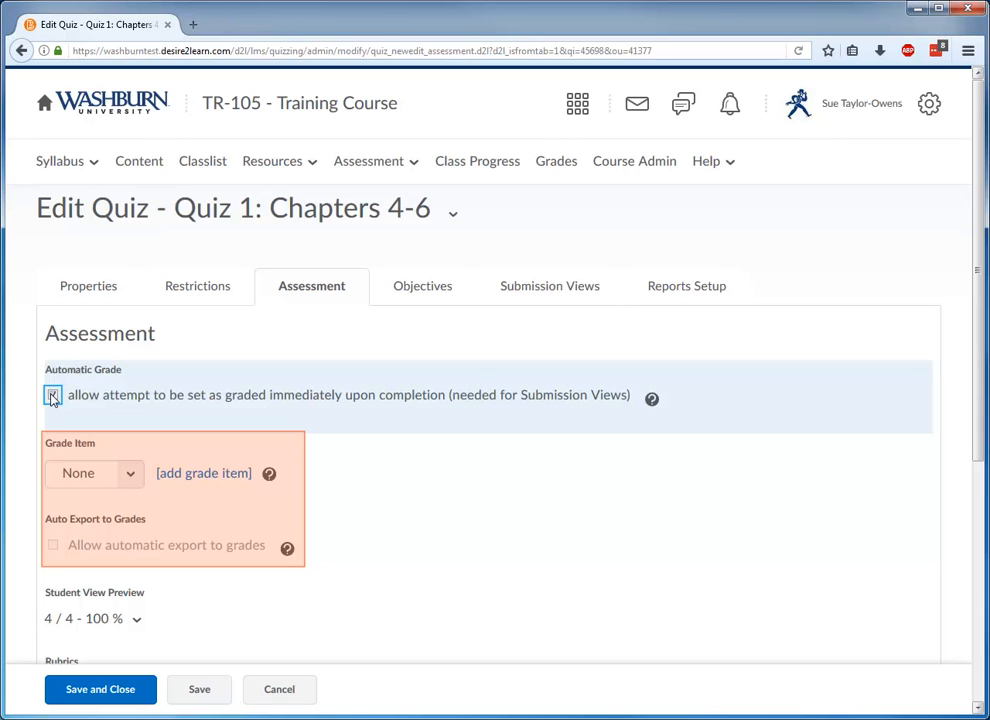
pyautogui.click(53, 396)
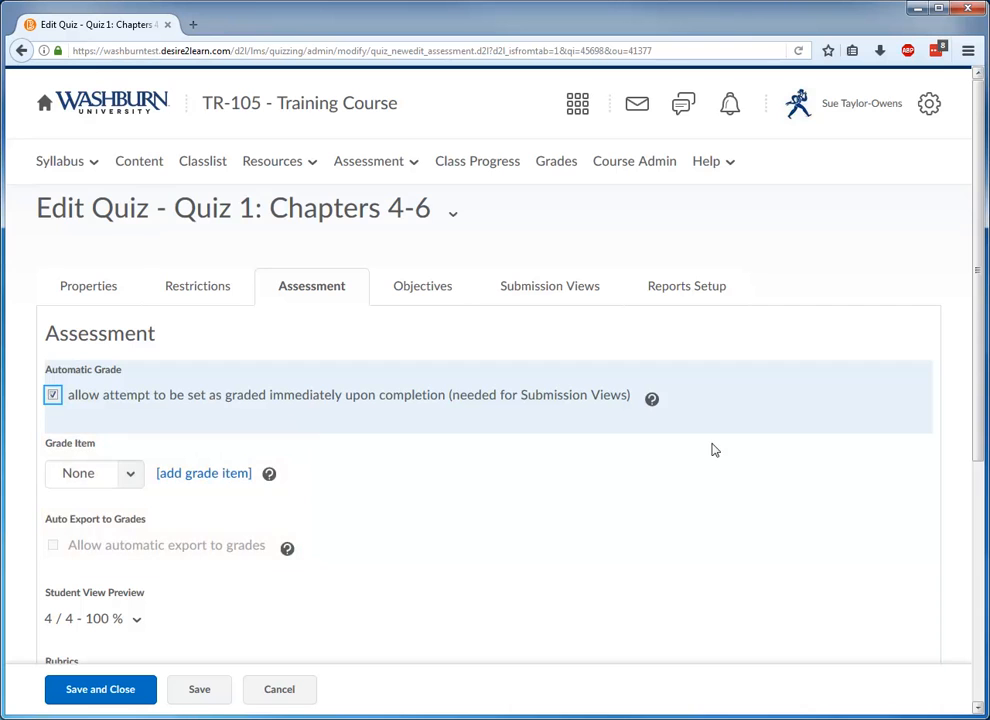
pyautogui.click(979, 630)
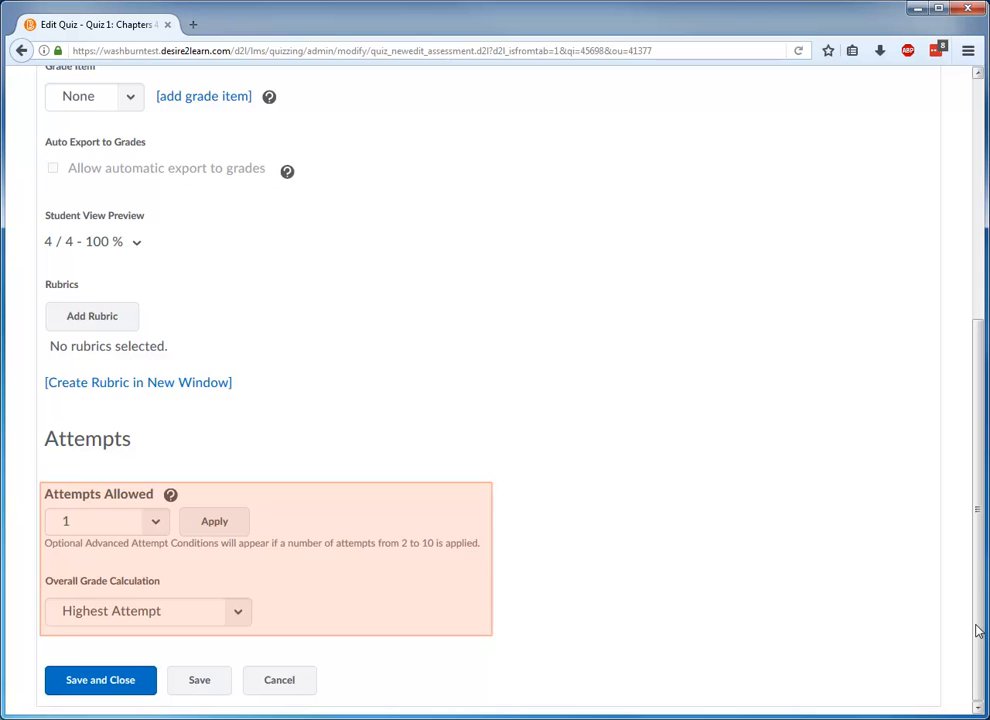
pyautogui.click(980, 120)
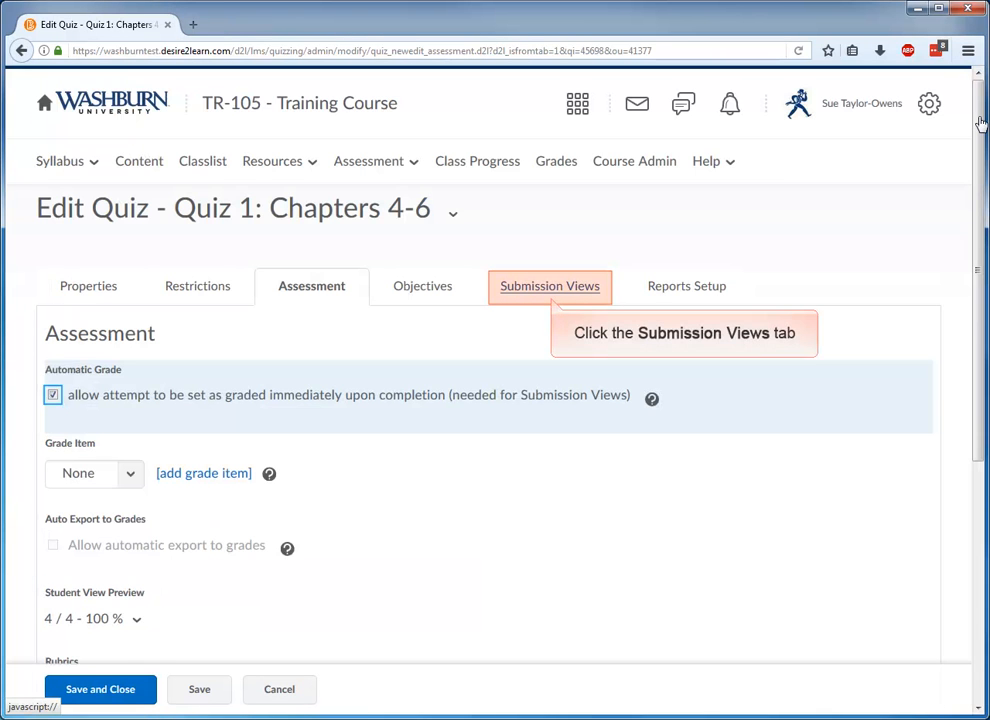
# Step: Edit the default submission view so that it shows questions, limited to those answered incorrectly
pyautogui.click(541, 291)
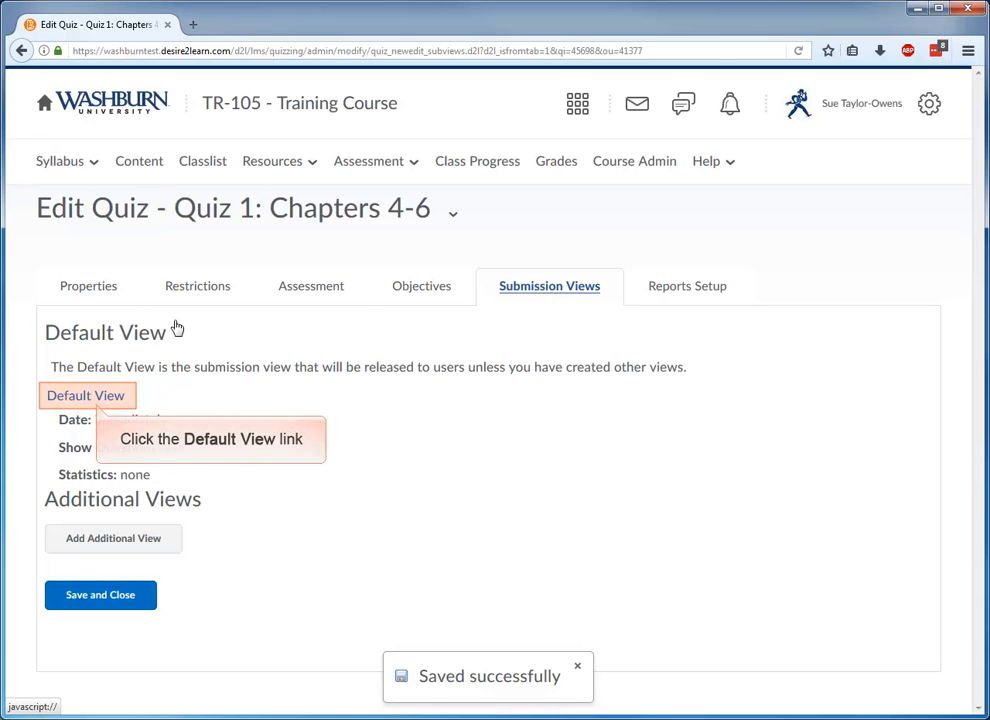
pyautogui.click(86, 396)
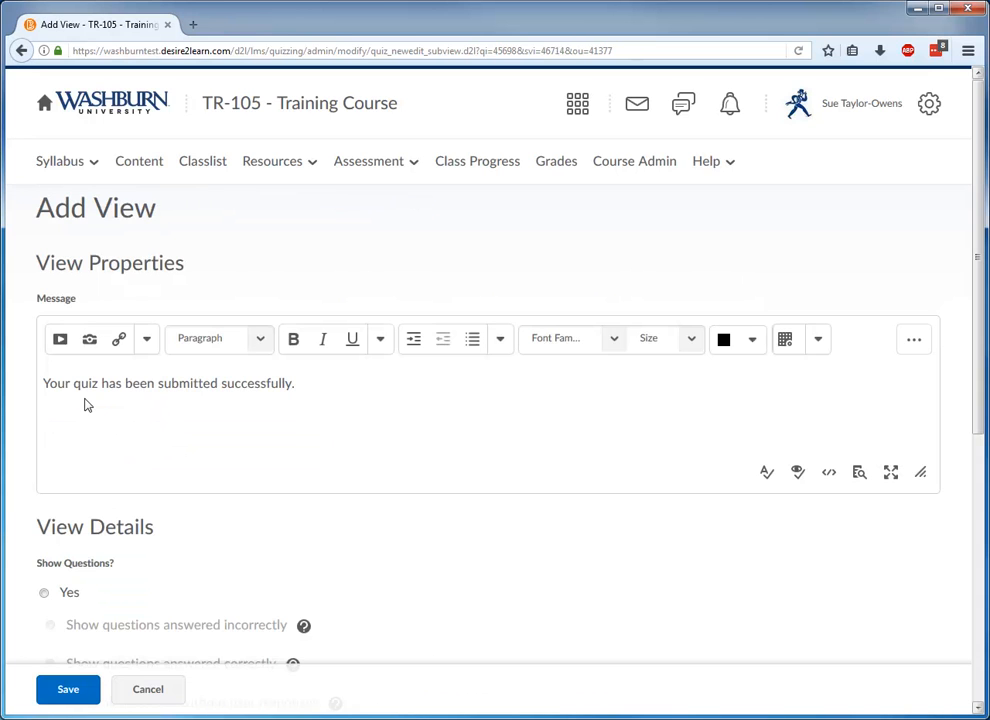
pyautogui.click(978, 656)
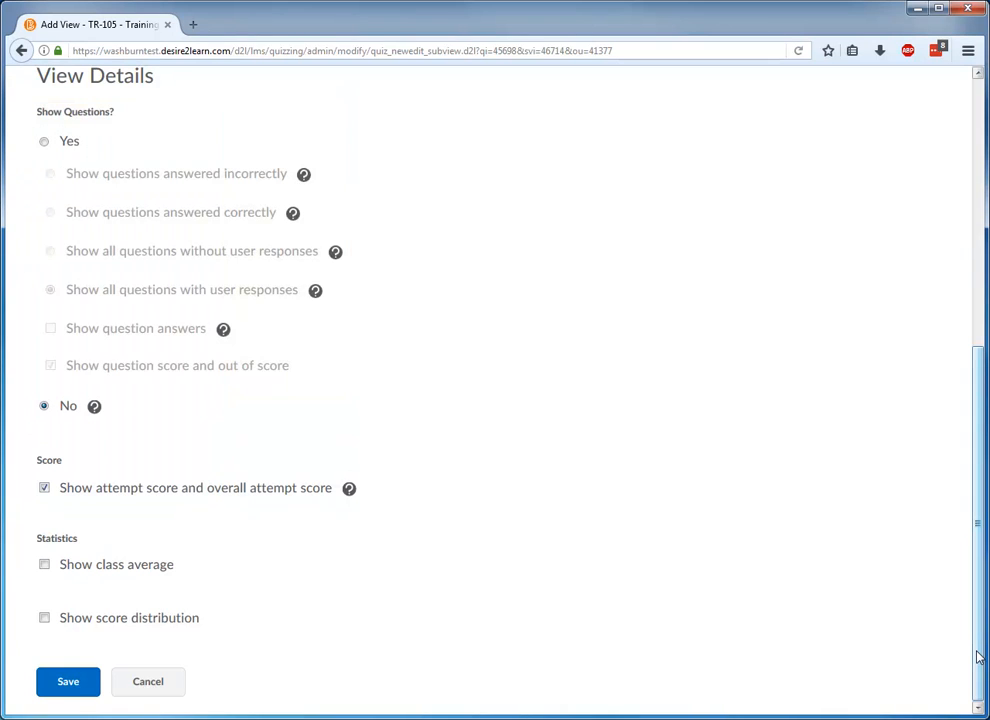
pyautogui.click(44, 142)
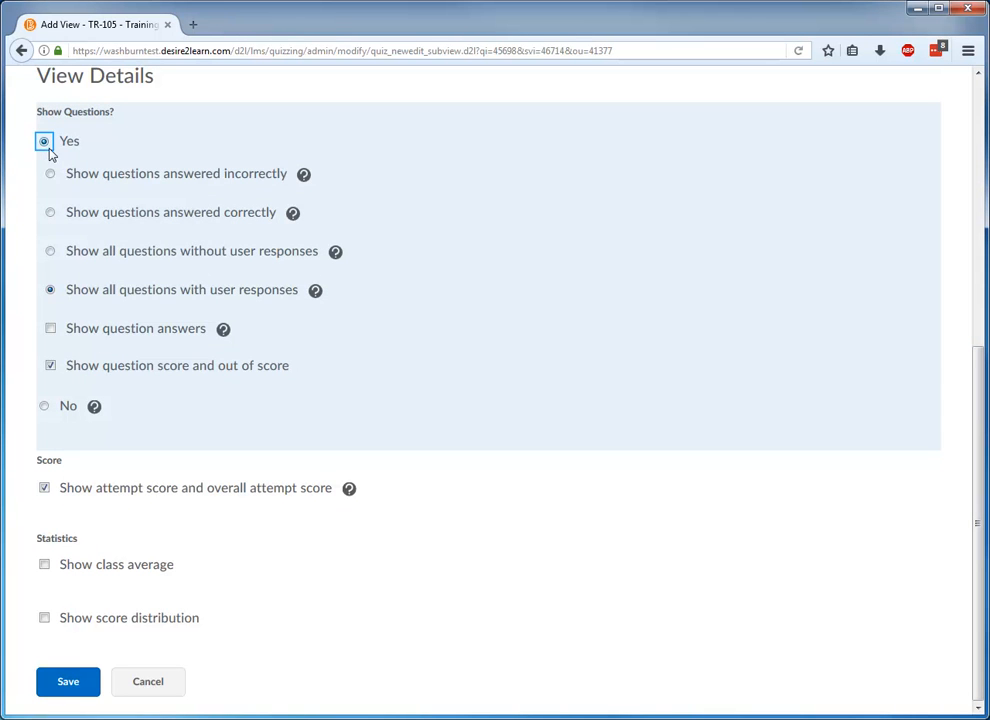
pyautogui.click(51, 175)
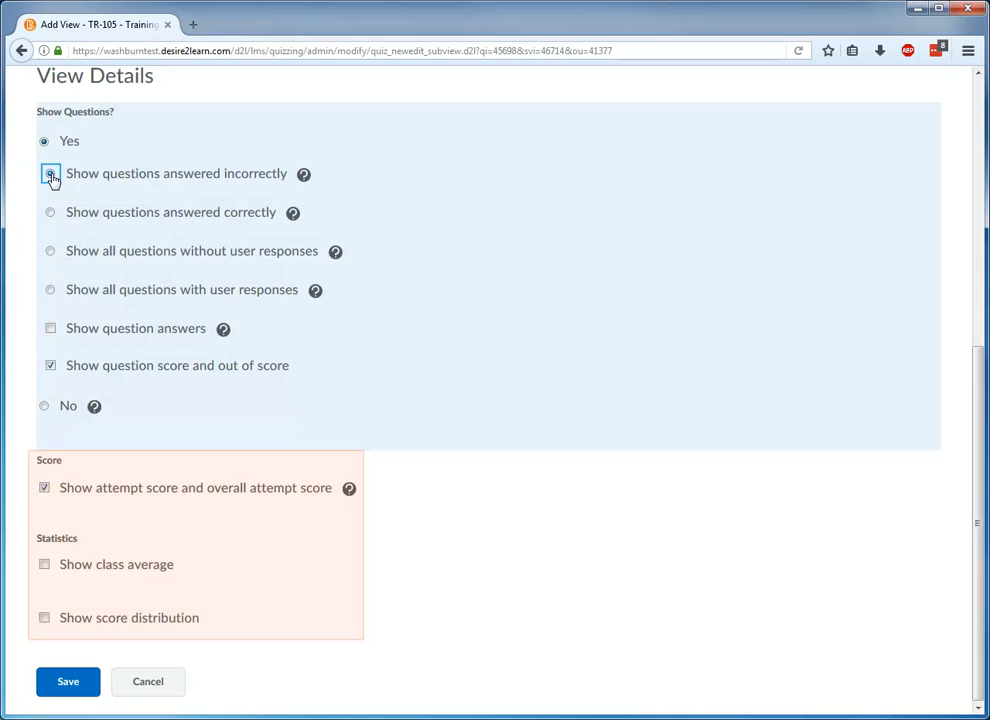
# Step: Save the default view and add an additional view named "Review Closed" with the message "You can no longer review this quiz."
pyautogui.click(71, 692)
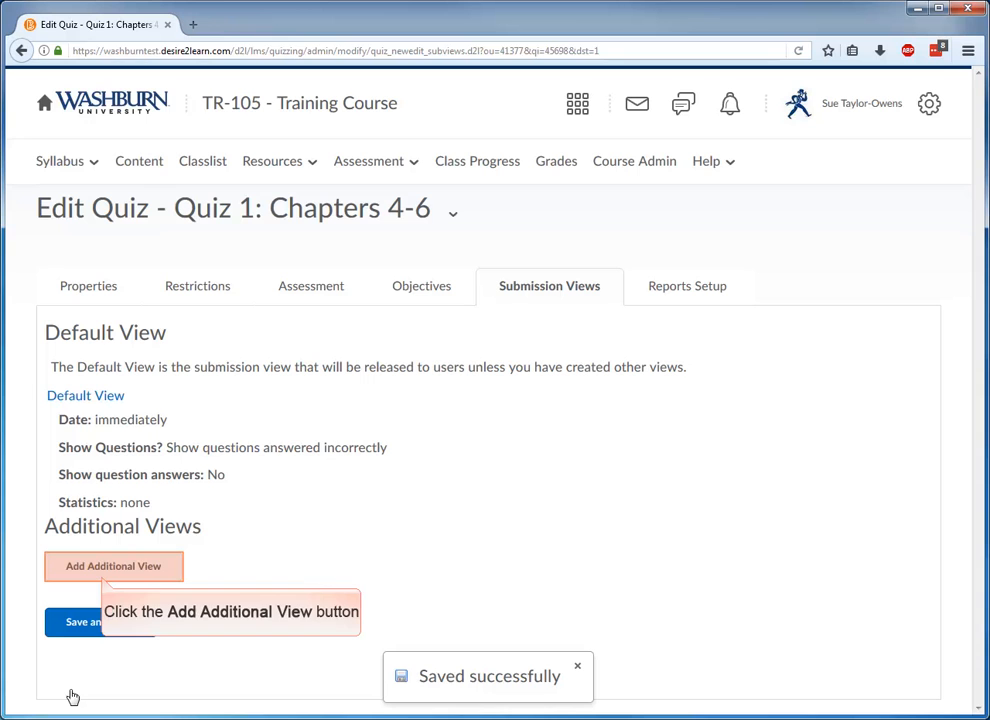
pyautogui.click(86, 576)
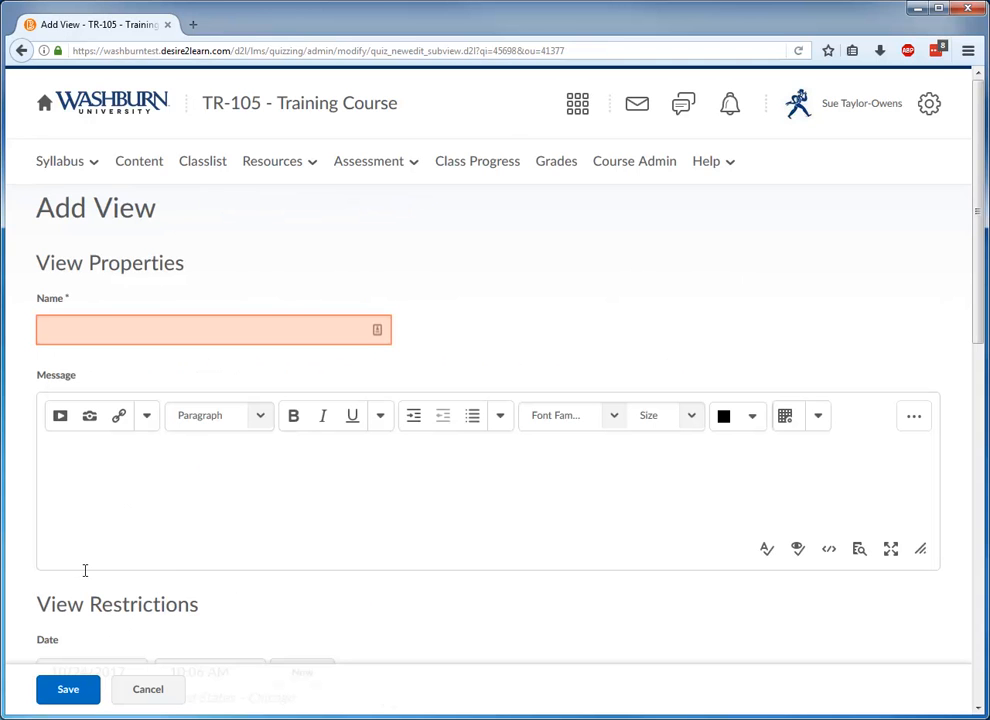
pyautogui.click(150, 330)
pyautogui.write('Review Closed')
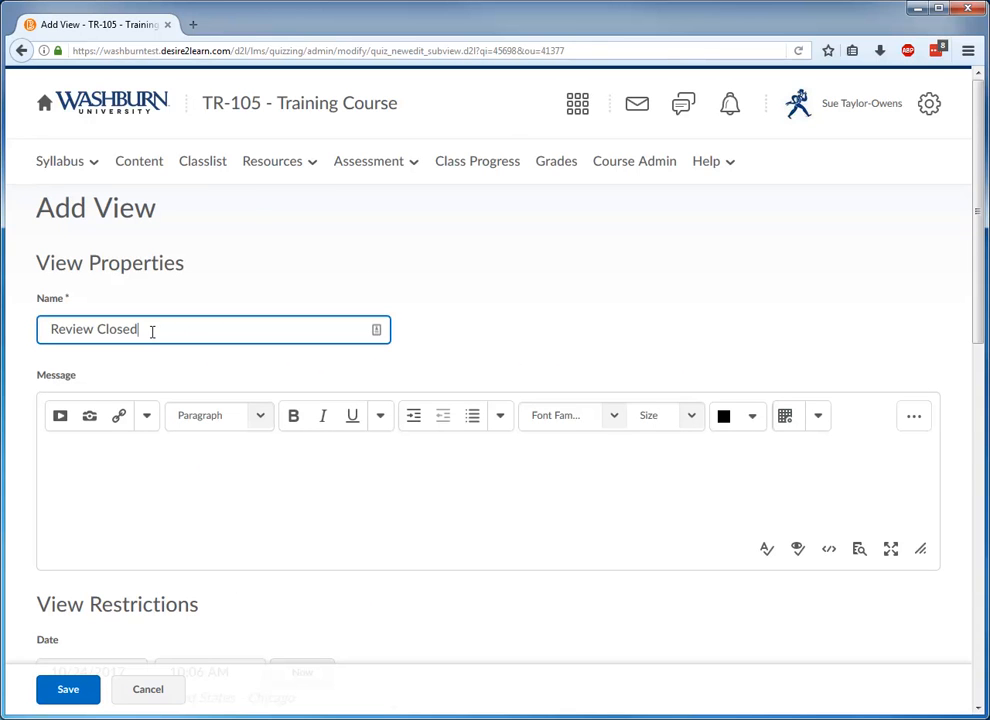
pyautogui.click(497, 469)
pyautogui.write('You can no longer review this quiz.')
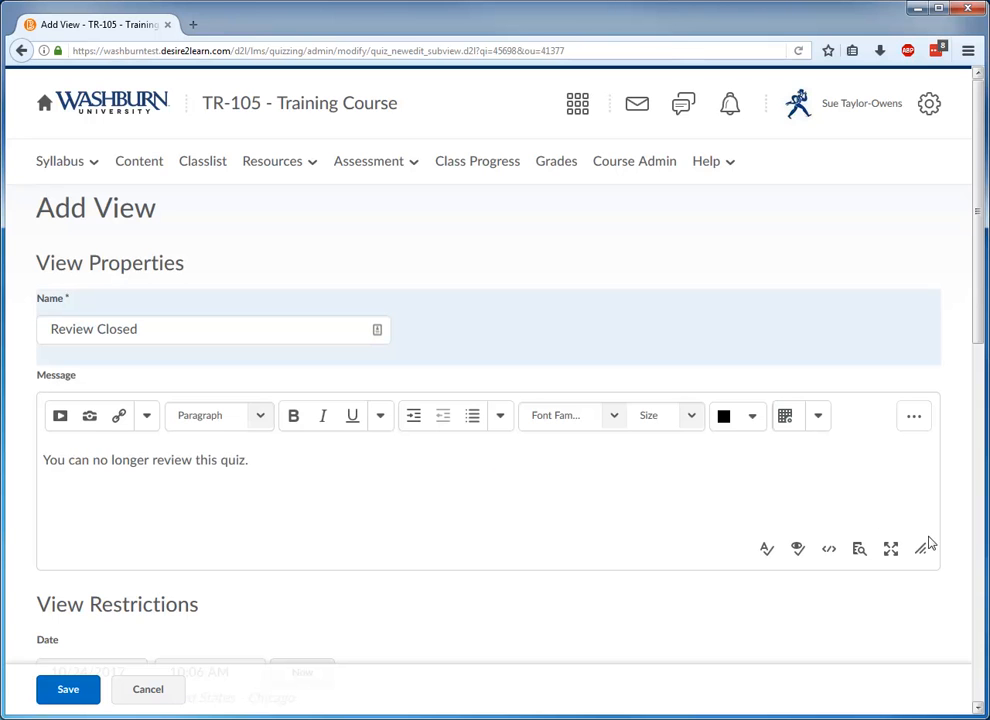
# Step: Set the Review Closed view's restriction date to 11/3/2017 at 12:00 AM
pyautogui.click(983, 627)
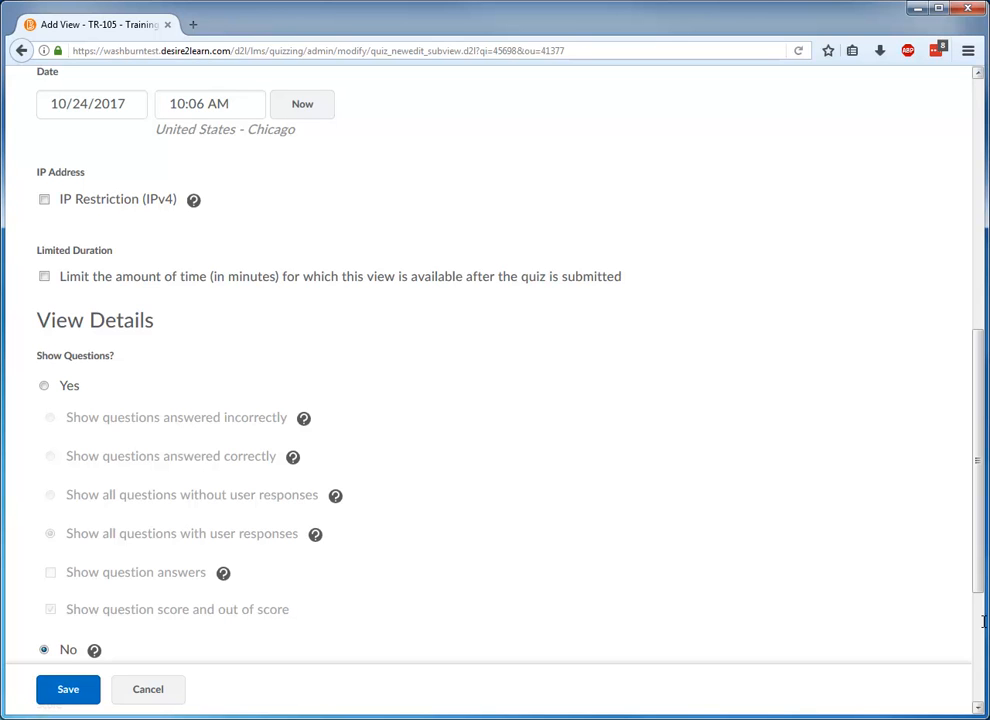
pyautogui.click(131, 101)
pyautogui.click(234, 270)
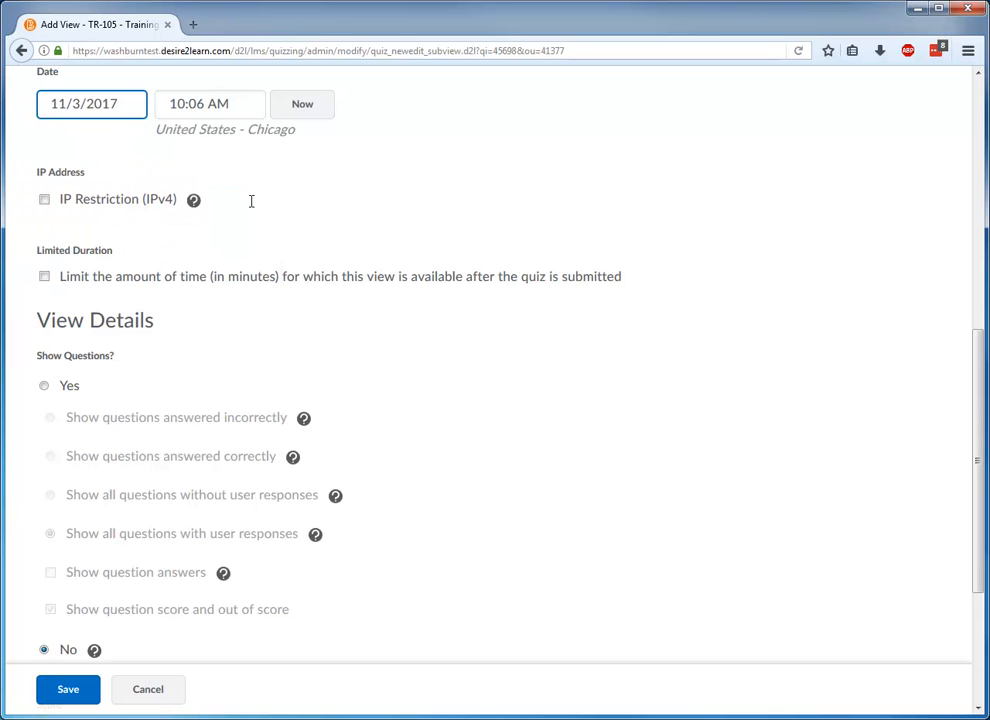
pyautogui.click(254, 106)
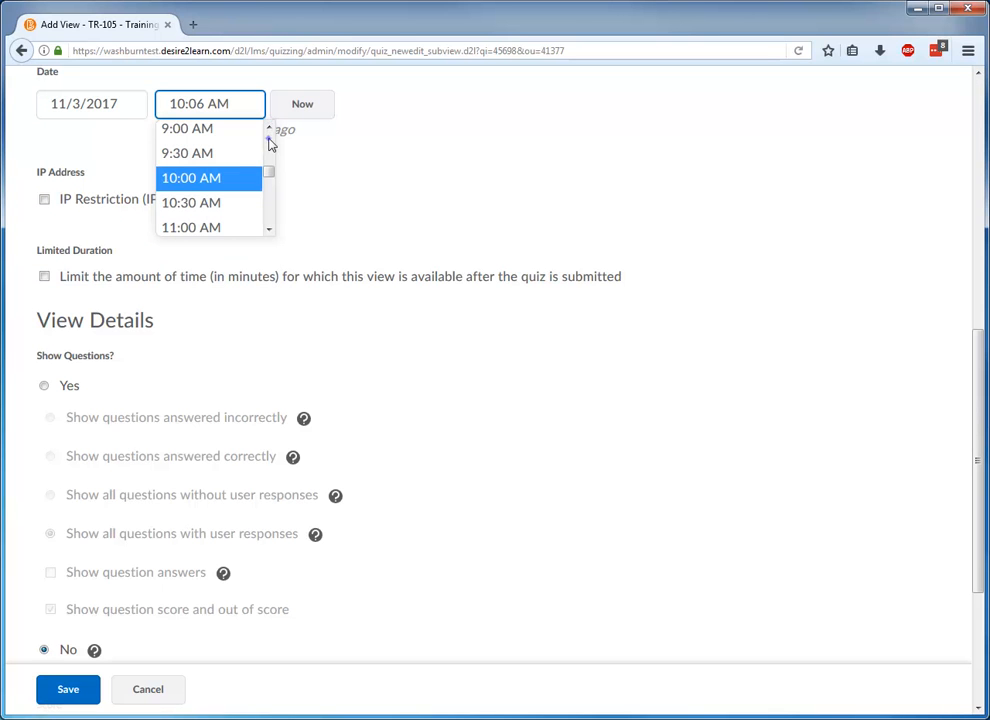
pyautogui.scroll(6, 269, 145)
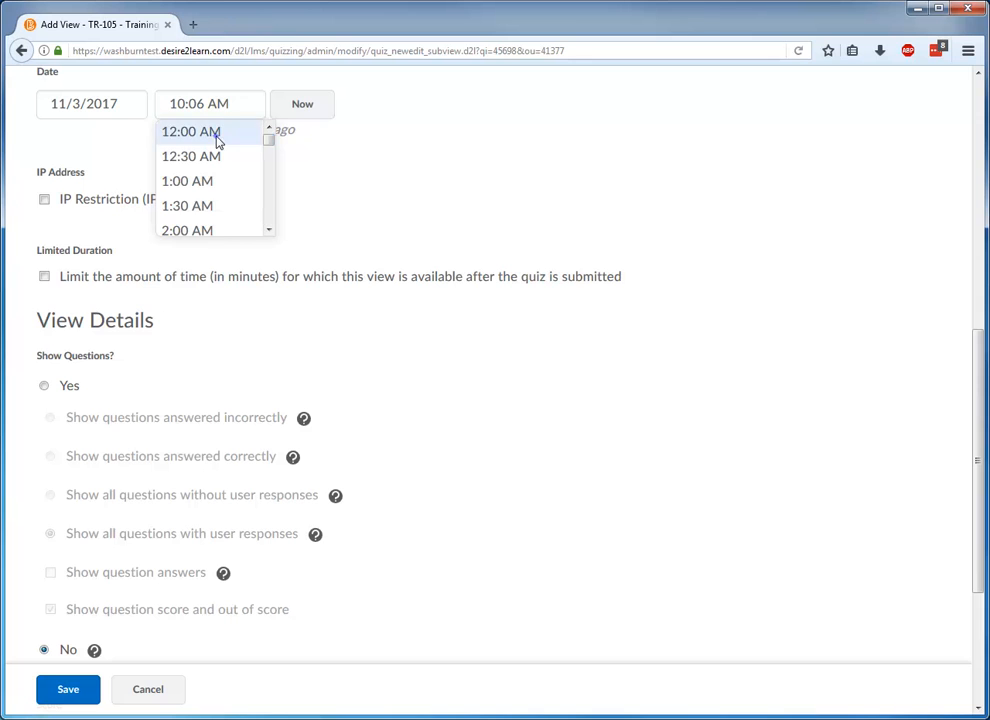
pyautogui.click(225, 141)
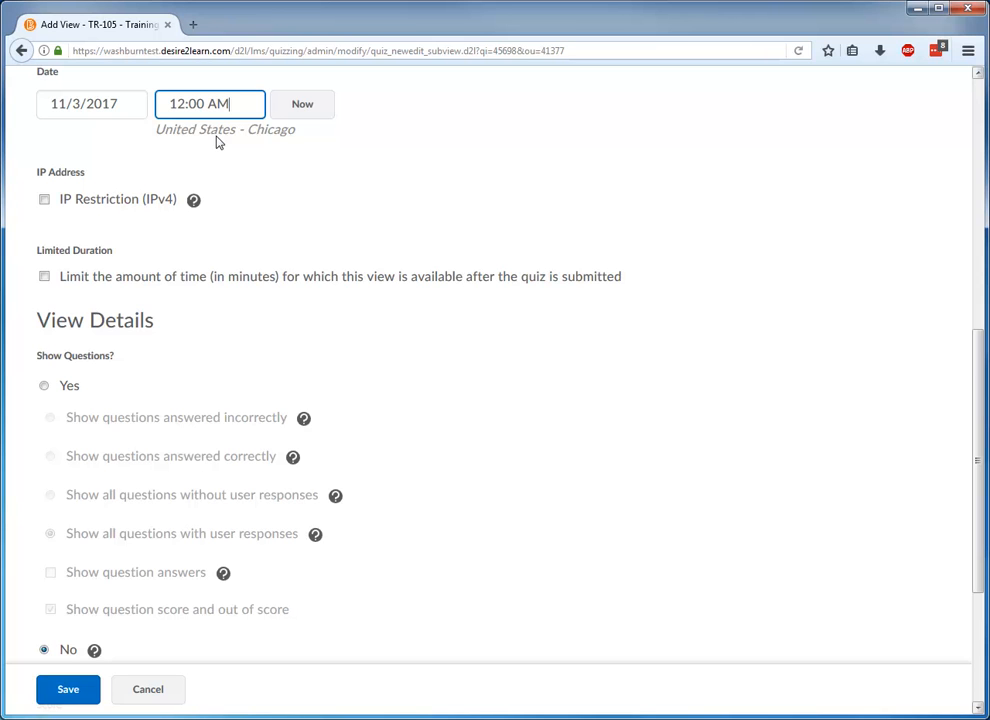
# Step: Save the Review Closed view, and save and close the quiz's settings
pyautogui.click(980, 660)
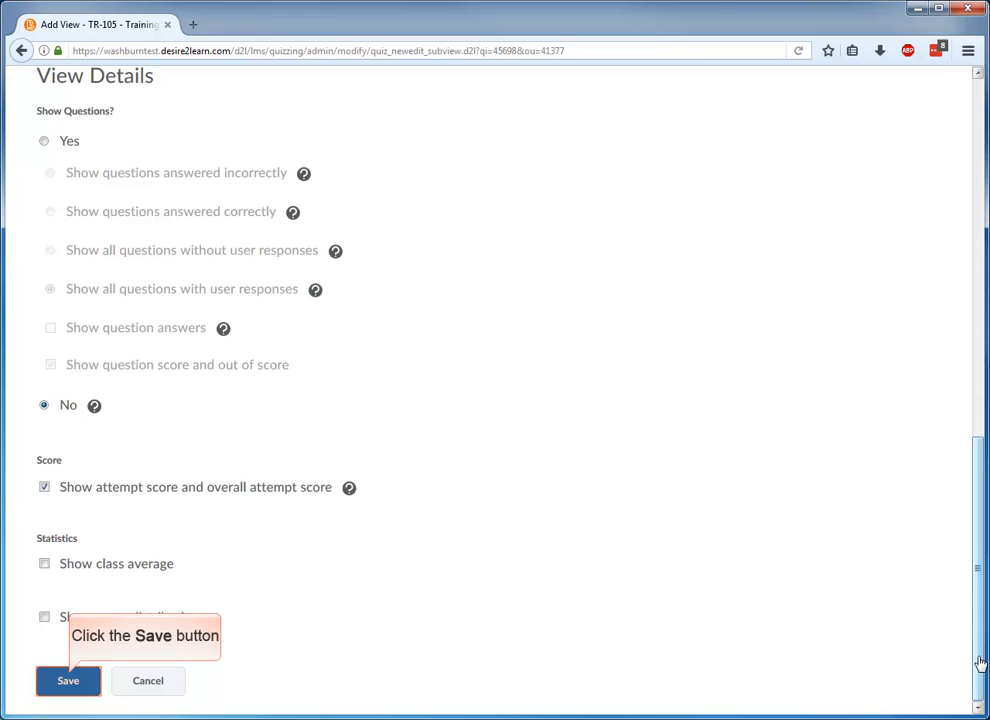
pyautogui.click(68, 682)
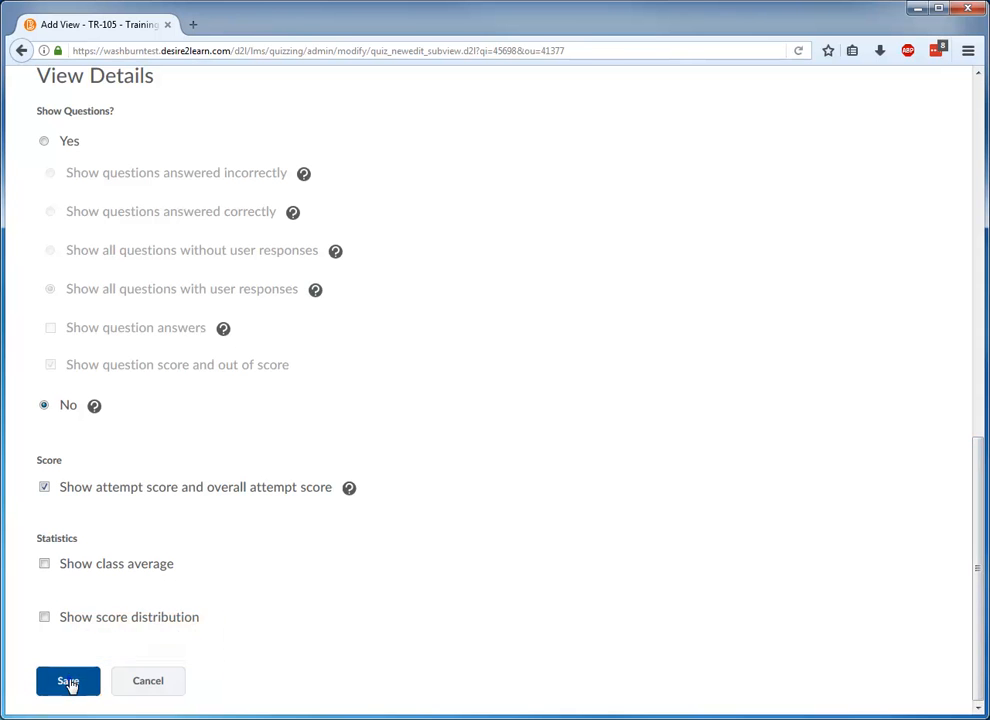
pyautogui.click(980, 650)
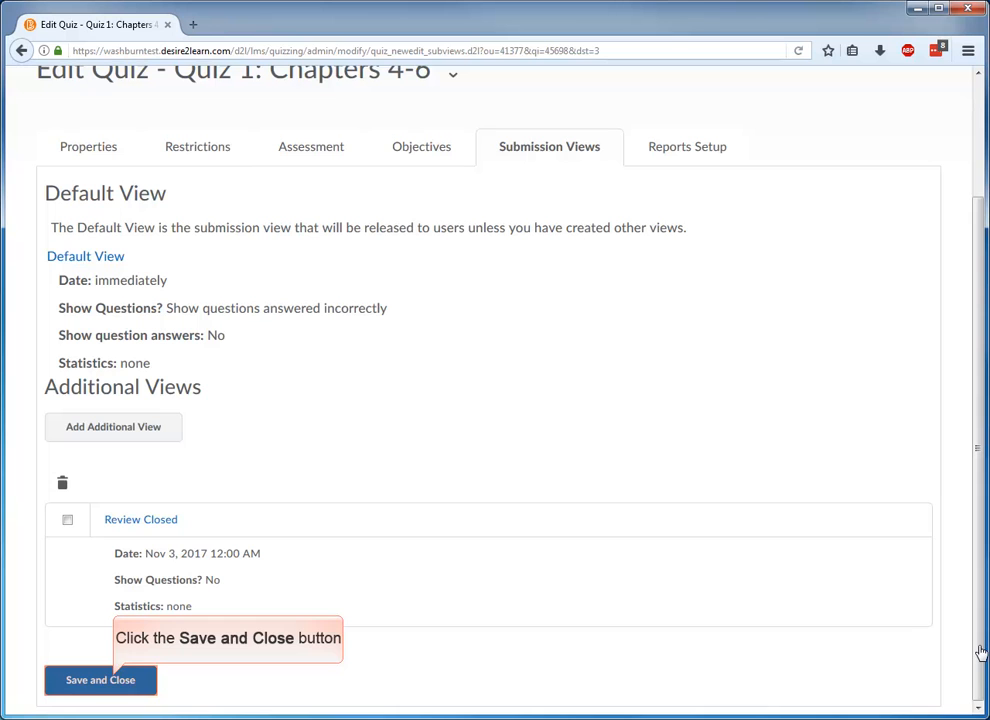
pyautogui.click(117, 682)
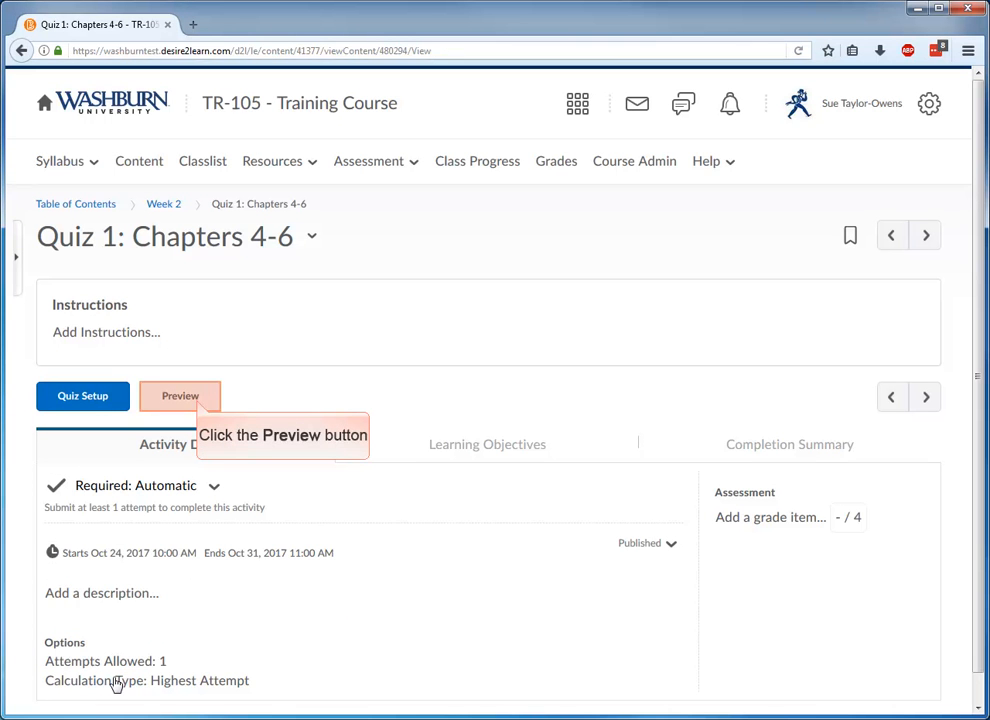
# Step: Preview Quiz 1: Chapters 4-6 by starting an attempt to check its questions, and return to the course content
pyautogui.click(192, 402)
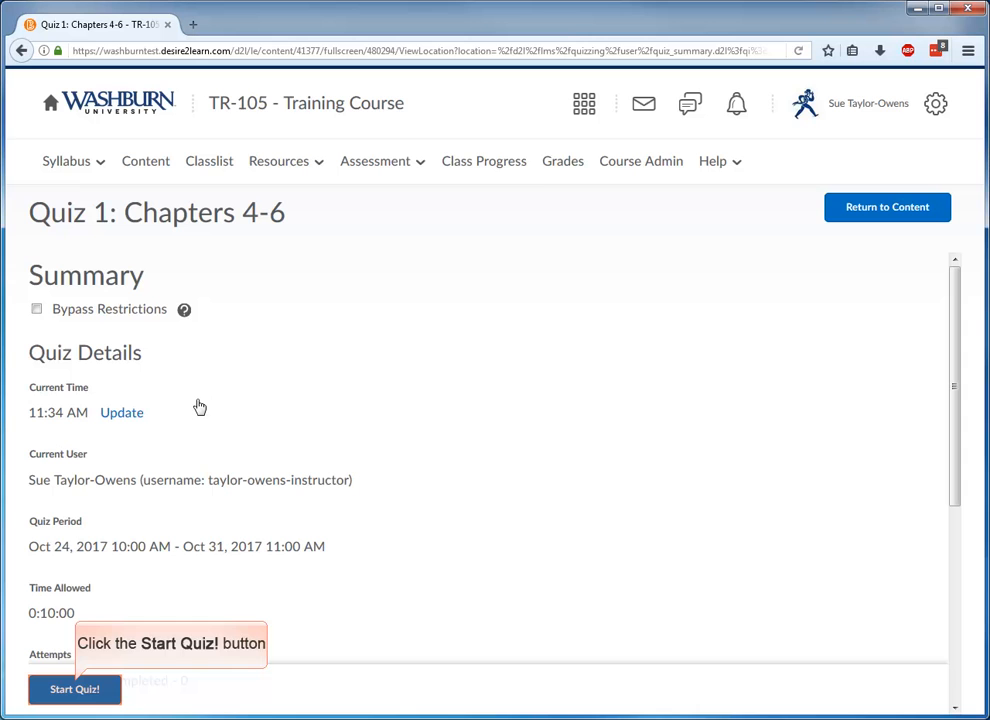
pyautogui.click(60, 700)
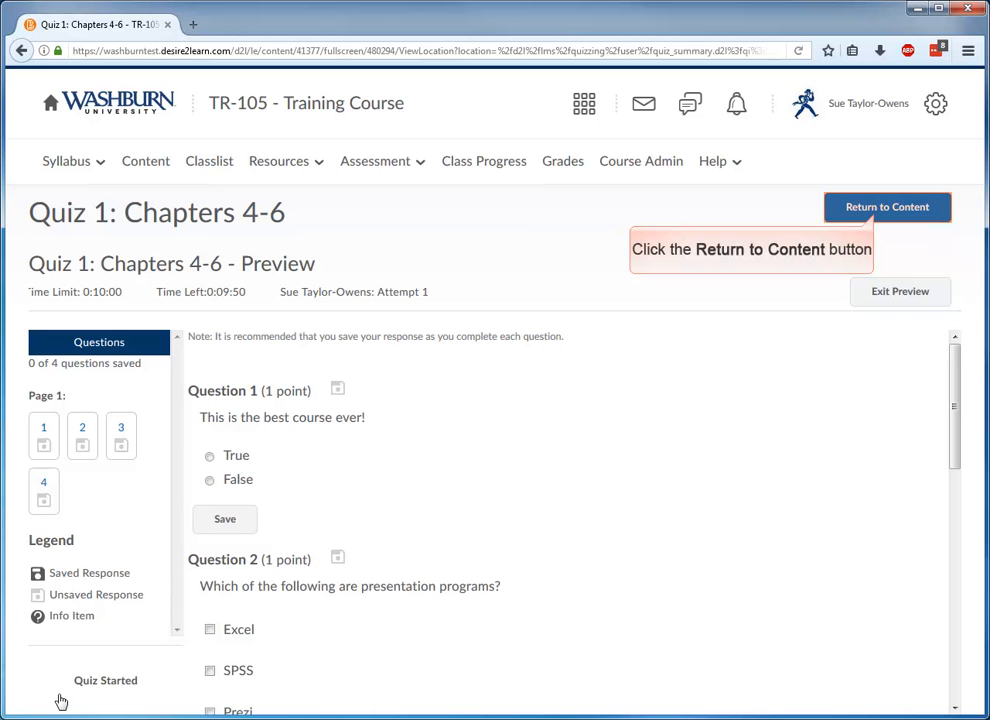
pyautogui.click(822, 206)
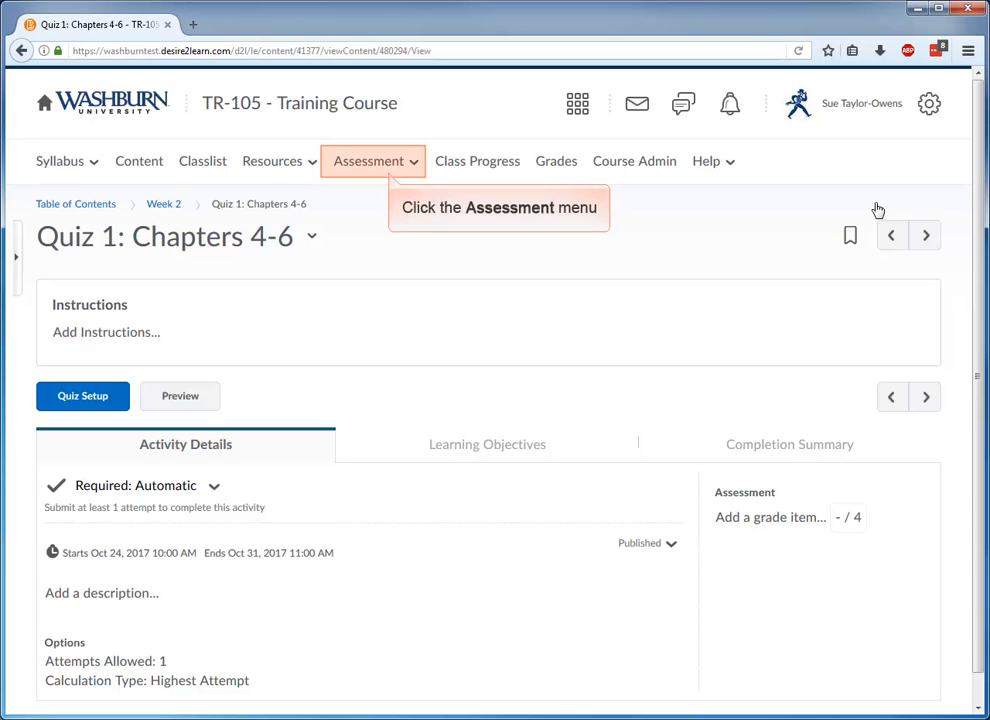
# Step: Open the course's quiz management page from the assessment tools
pyautogui.click(381, 166)
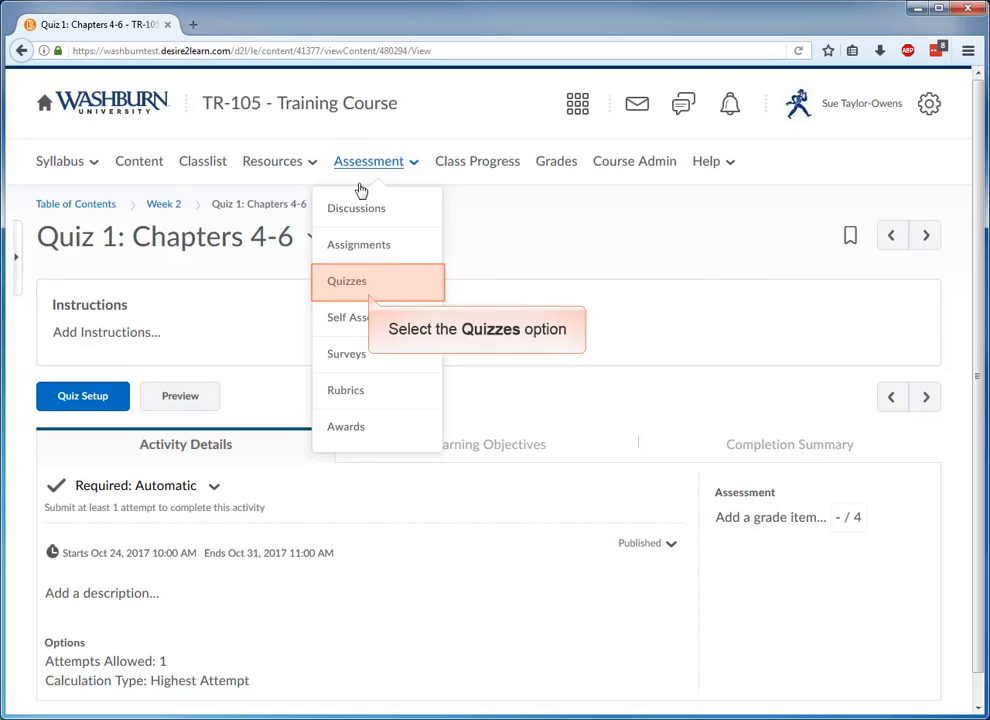
pyautogui.click(349, 284)
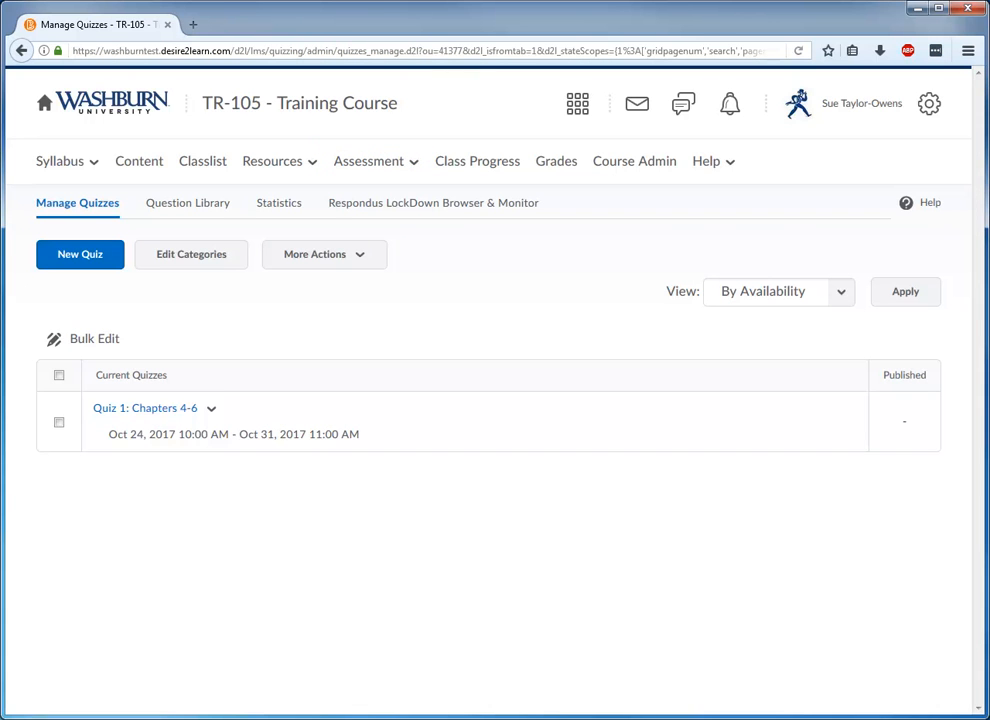